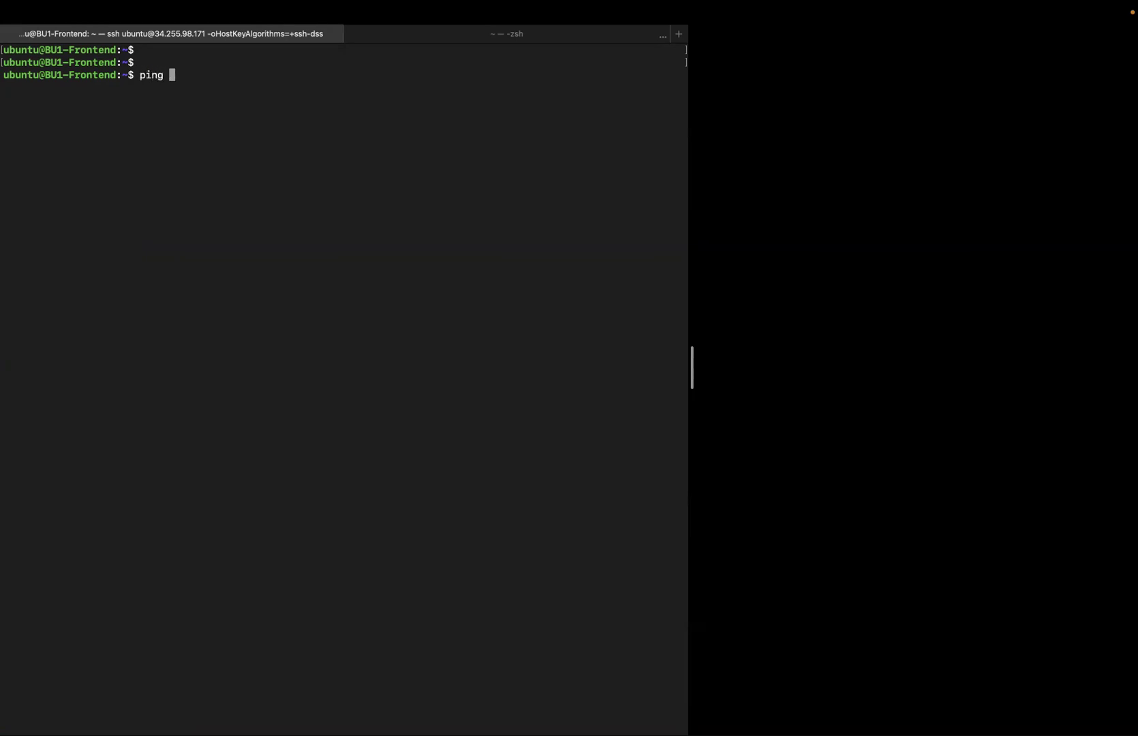
Step: Switch to Chrome and open the CoPilot AirSpace Topology page in a new browser tab
{"action": "left_click", "coordinate": [608, 716]}
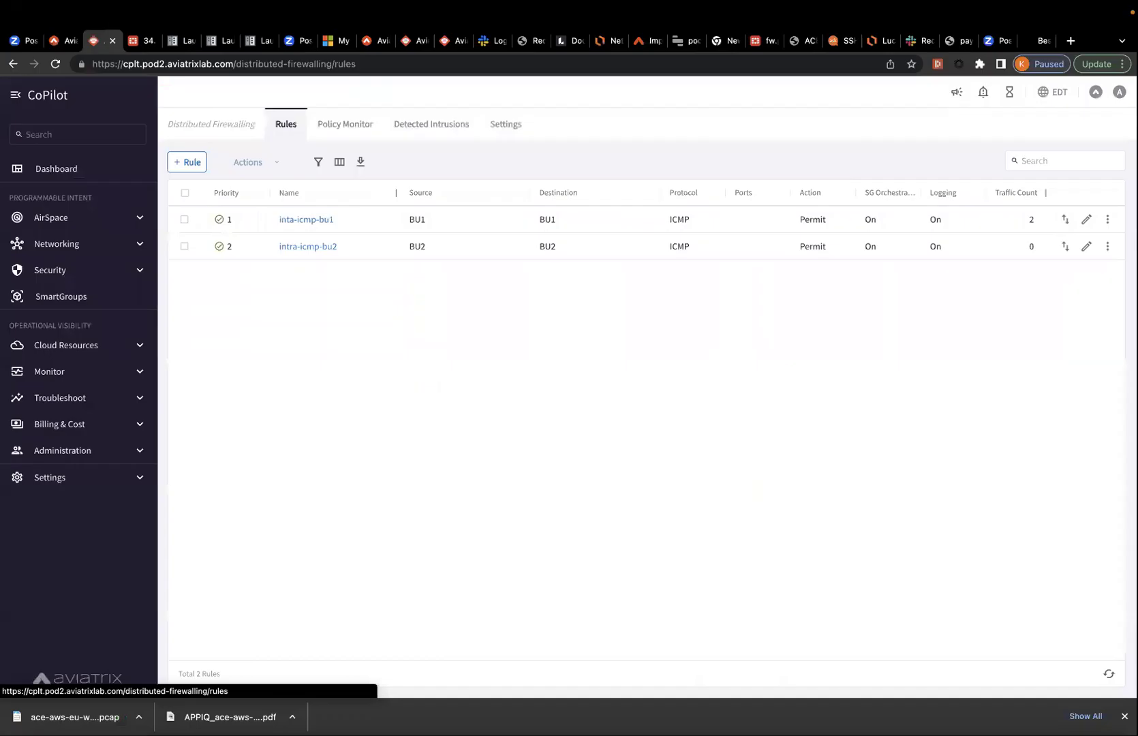
{"action": "left_click", "coordinate": [57, 227]}
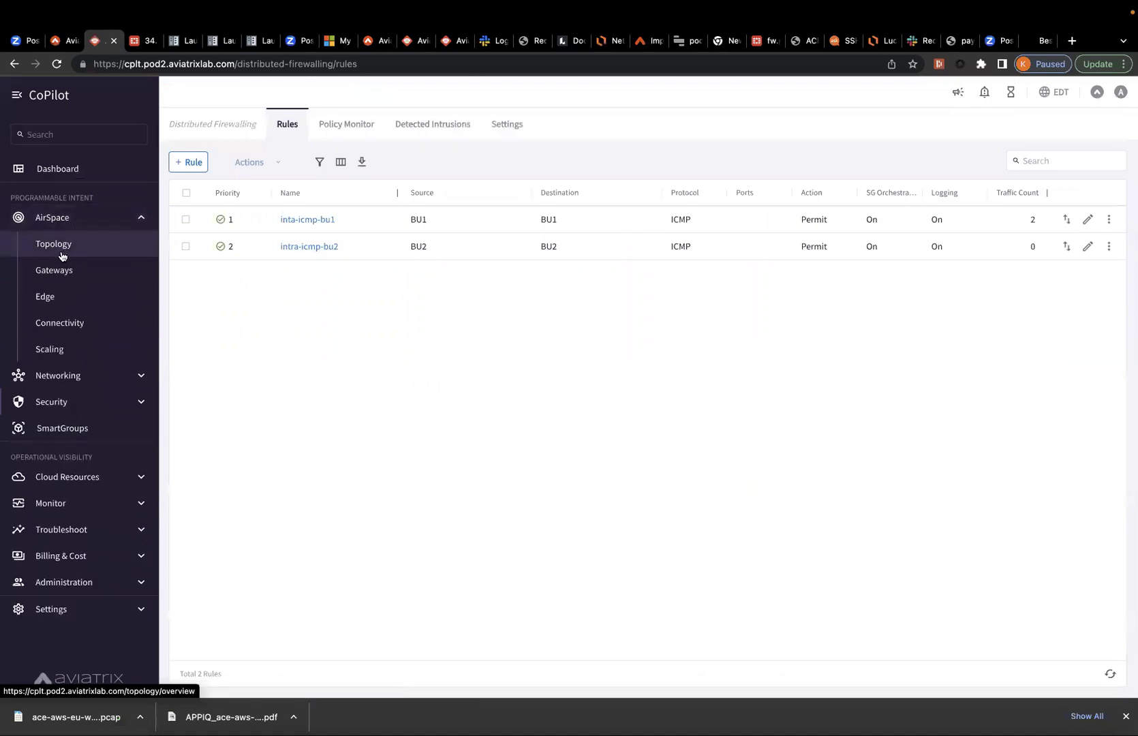
{"action": "right_click", "coordinate": [61, 255]}
{"action": "left_click", "coordinate": [109, 260]}
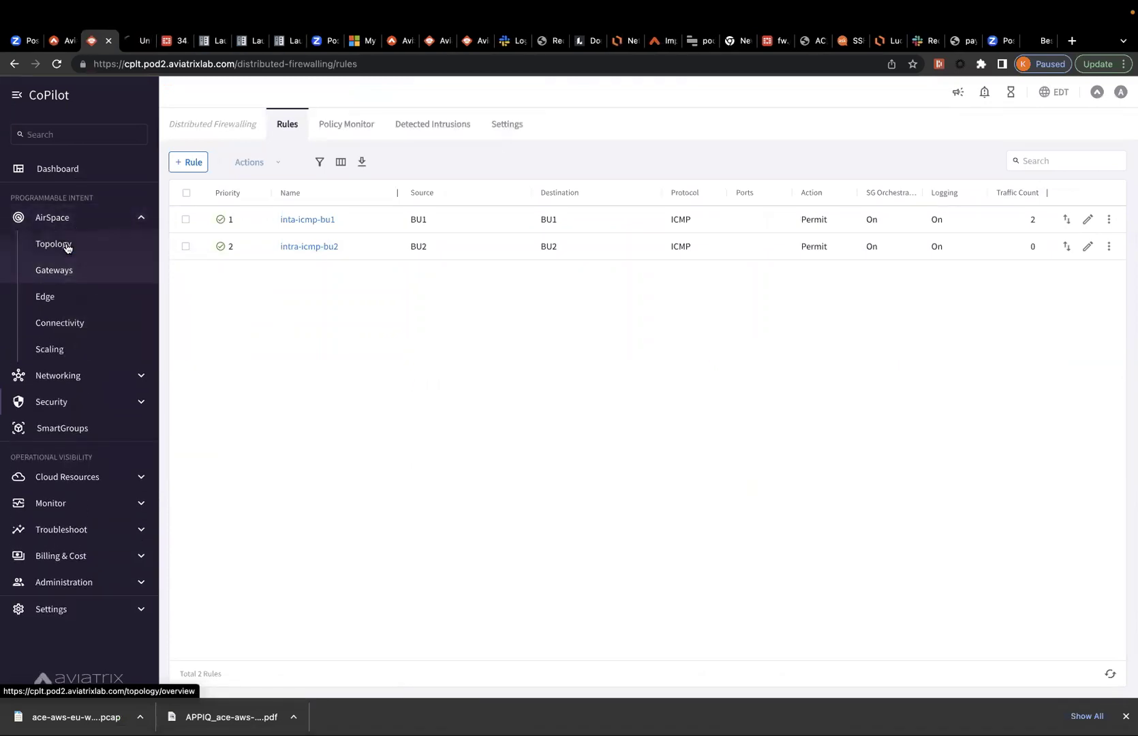
{"action": "left_click", "coordinate": [137, 42]}
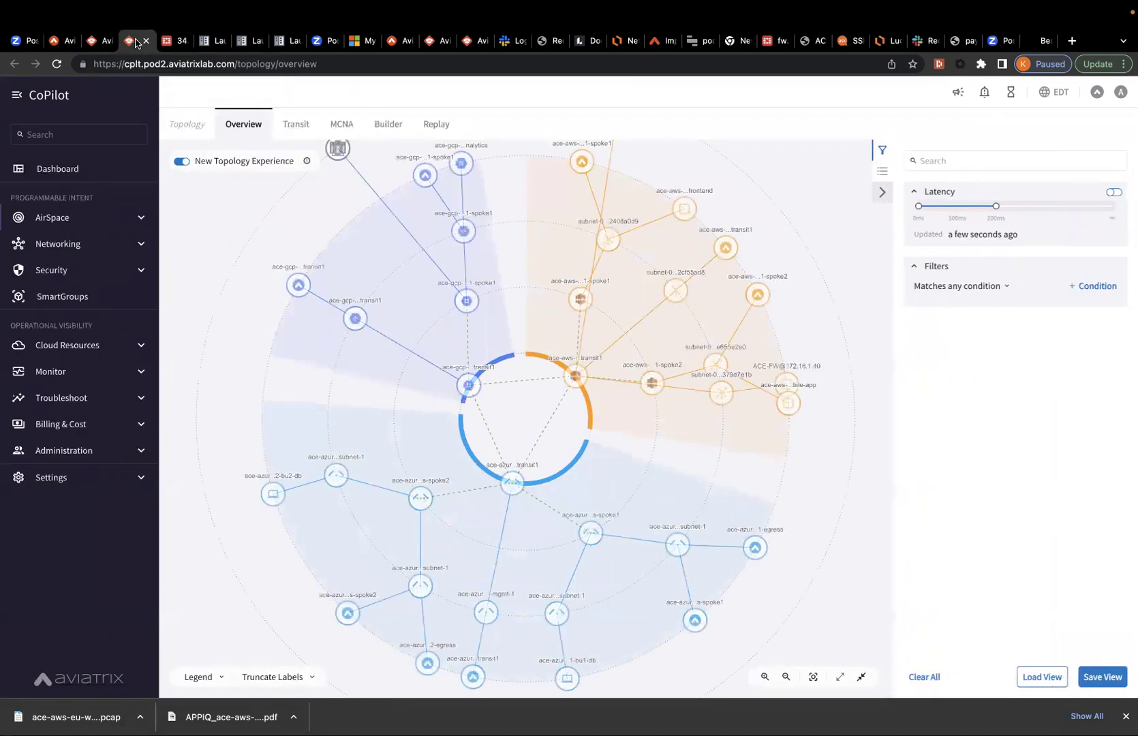
Step: Filter the topology by bu2, select the AWS mobile-app virtual machine and copy its private IP
{"action": "left_click", "coordinate": [939, 159]}
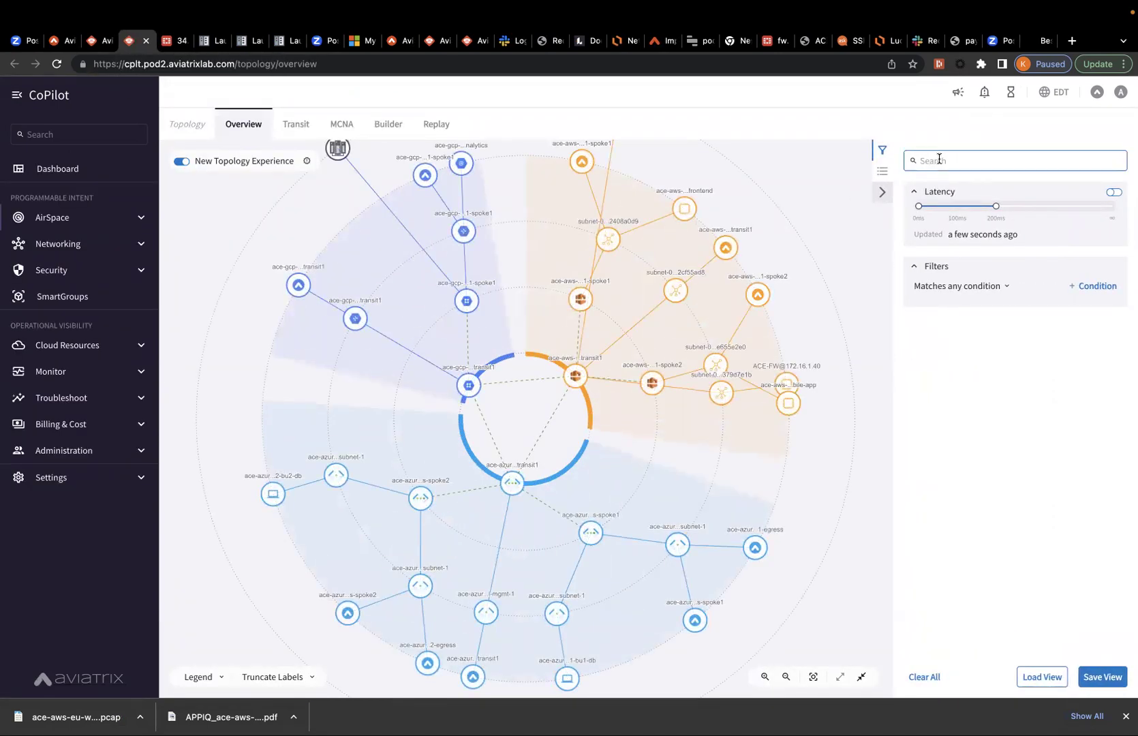
{"action": "type", "text": "bu1"}
{"action": "key", "text": "BackSpace"}
{"action": "type", "text": "2"}
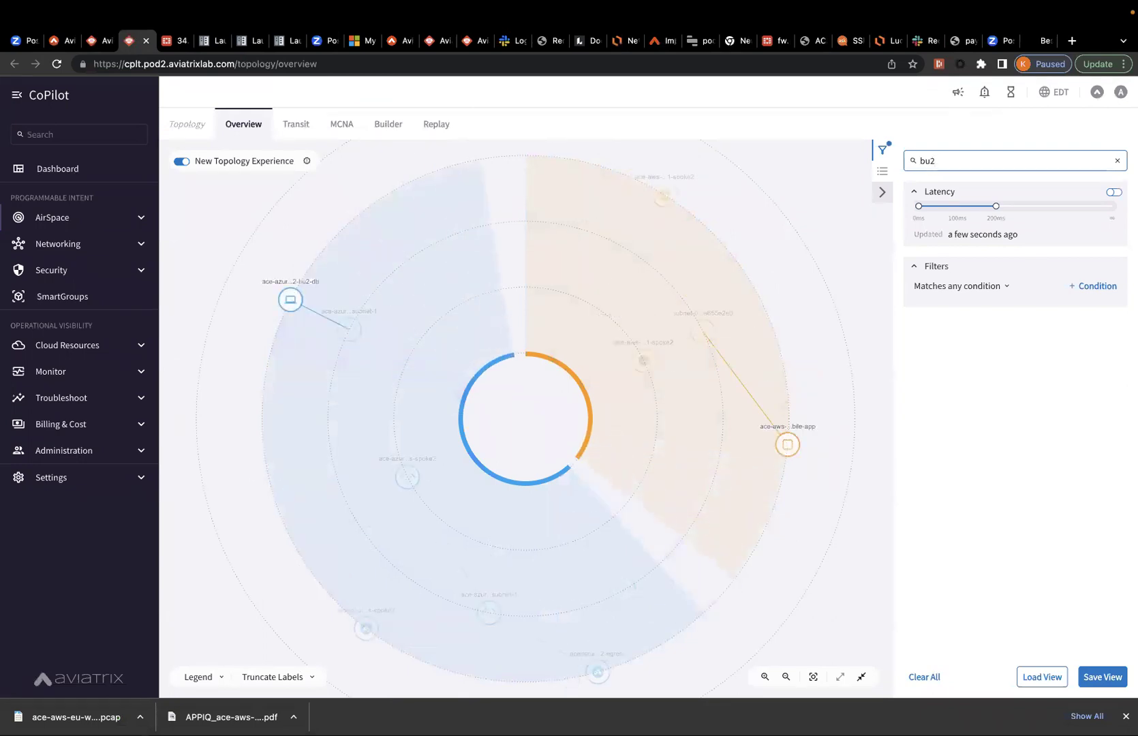
{"action": "left_click", "coordinate": [788, 445]}
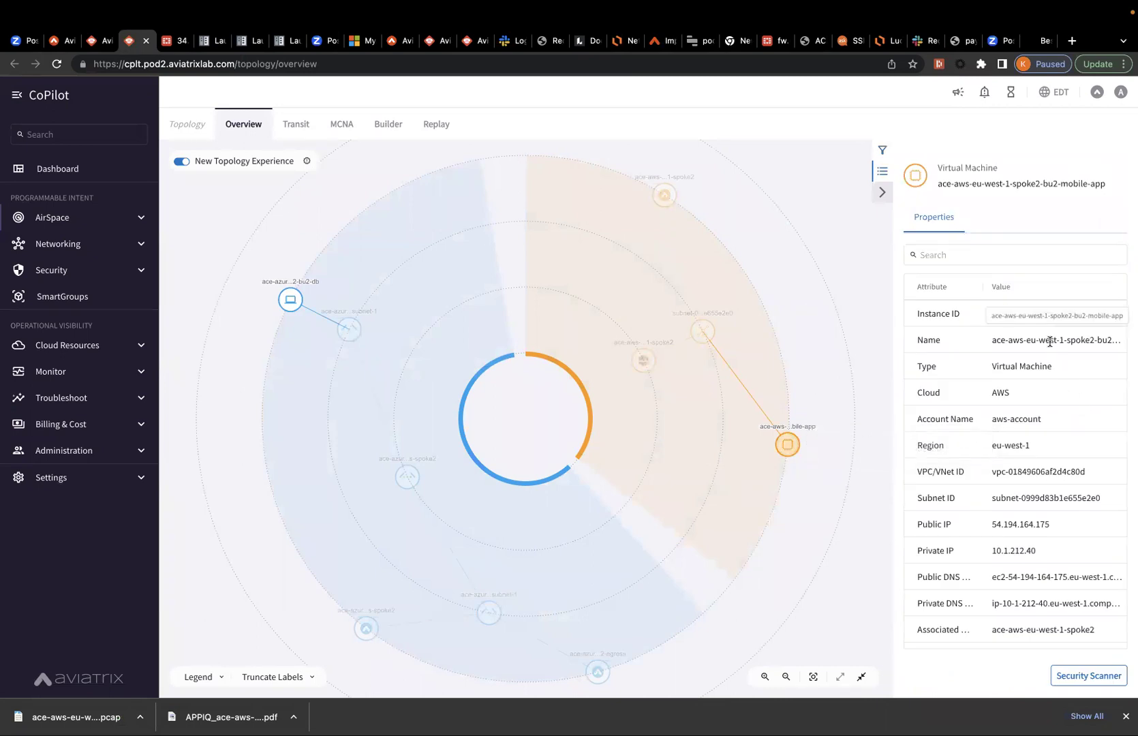
{"action": "double_click", "coordinate": [1014, 549]}
{"action": "key", "text": "super+c"}
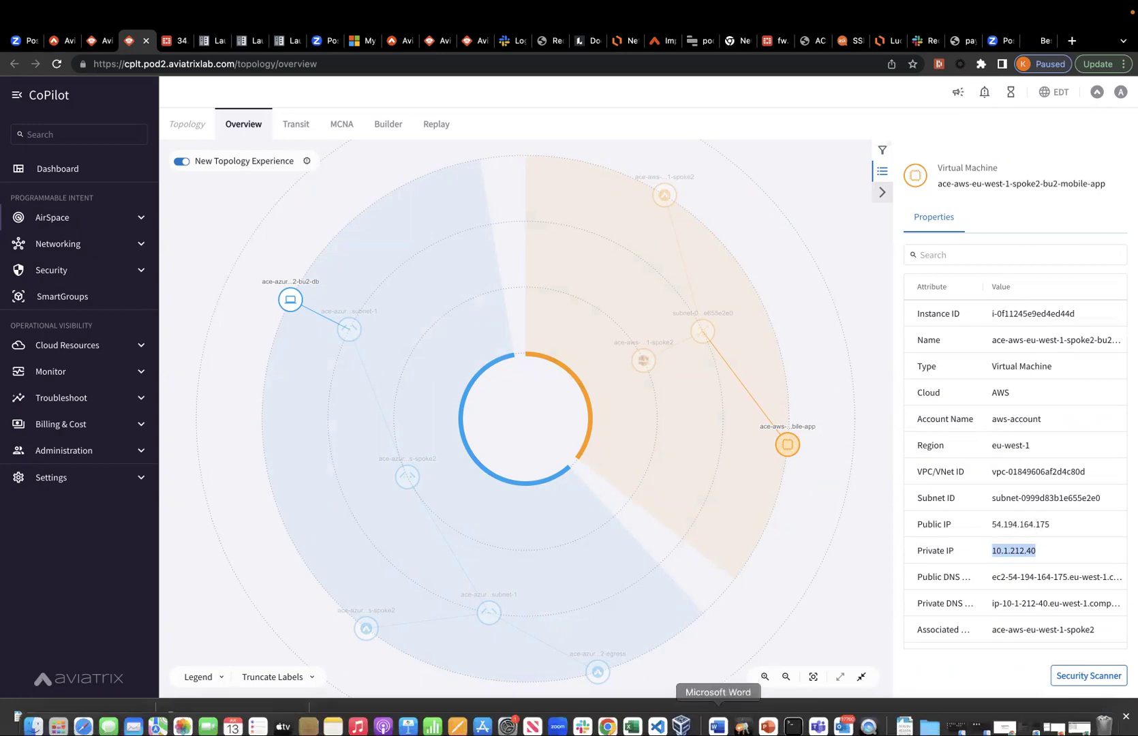
Step: Switch to the terminal, replace the pending ping command with ifconfig and run it on the BU1 frontend
{"action": "left_click", "coordinate": [793, 724]}
{"action": "key", "text": "BackSpace"}
{"action": "key", "text": "BackSpace"}
{"action": "key", "text": "BackSpace"}
{"action": "key", "text": "BackSpace"}
{"action": "key", "text": "BackSpace"}
{"action": "type", "text": "ifconfig"}
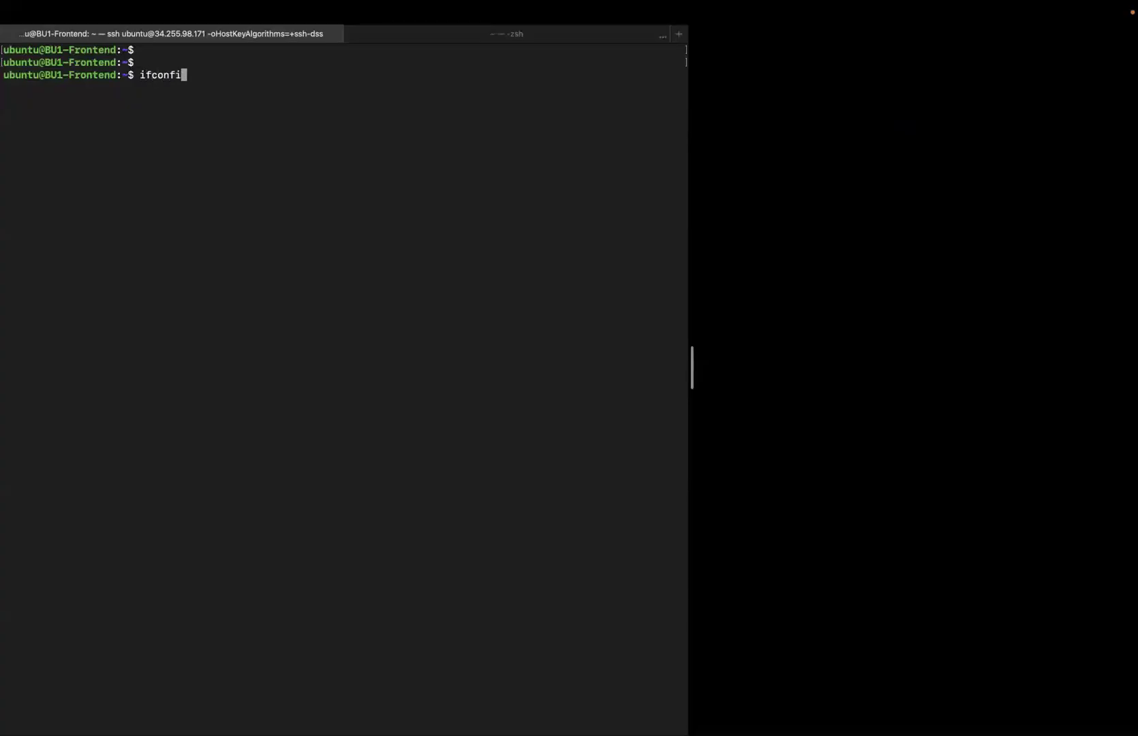
{"action": "key", "text": "Return"}
Step: Ping the BU2 mobile app at 10.1.212.40 from the BU1 frontend and consult the Lab 10 scenario slide in PowerPoint
{"action": "type", "text": "ping"}
{"action": "key", "text": "super+v"}
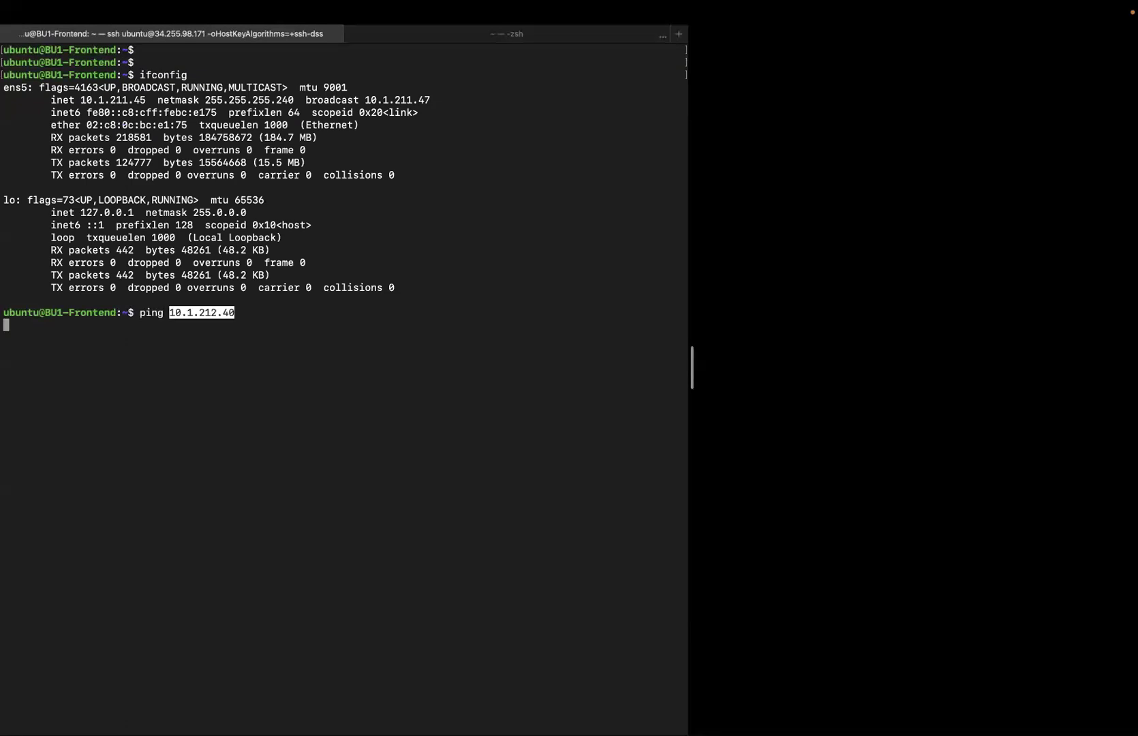
{"action": "key", "text": "Return"}
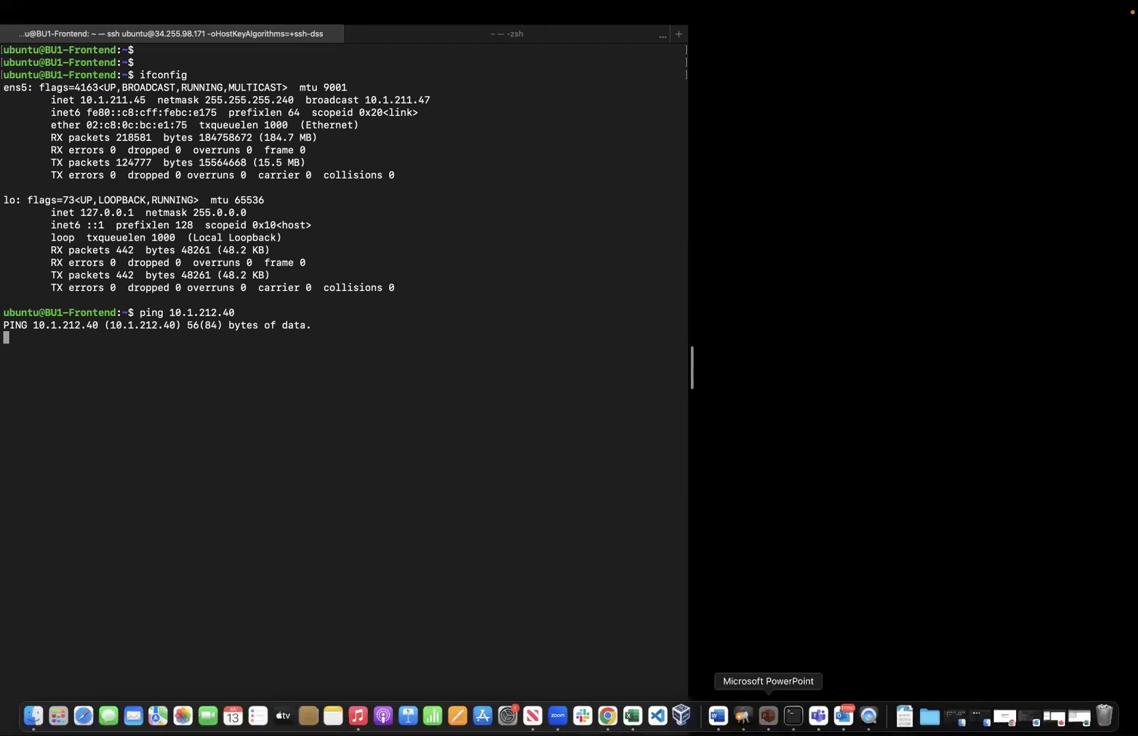
{"action": "left_click", "coordinate": [768, 726]}
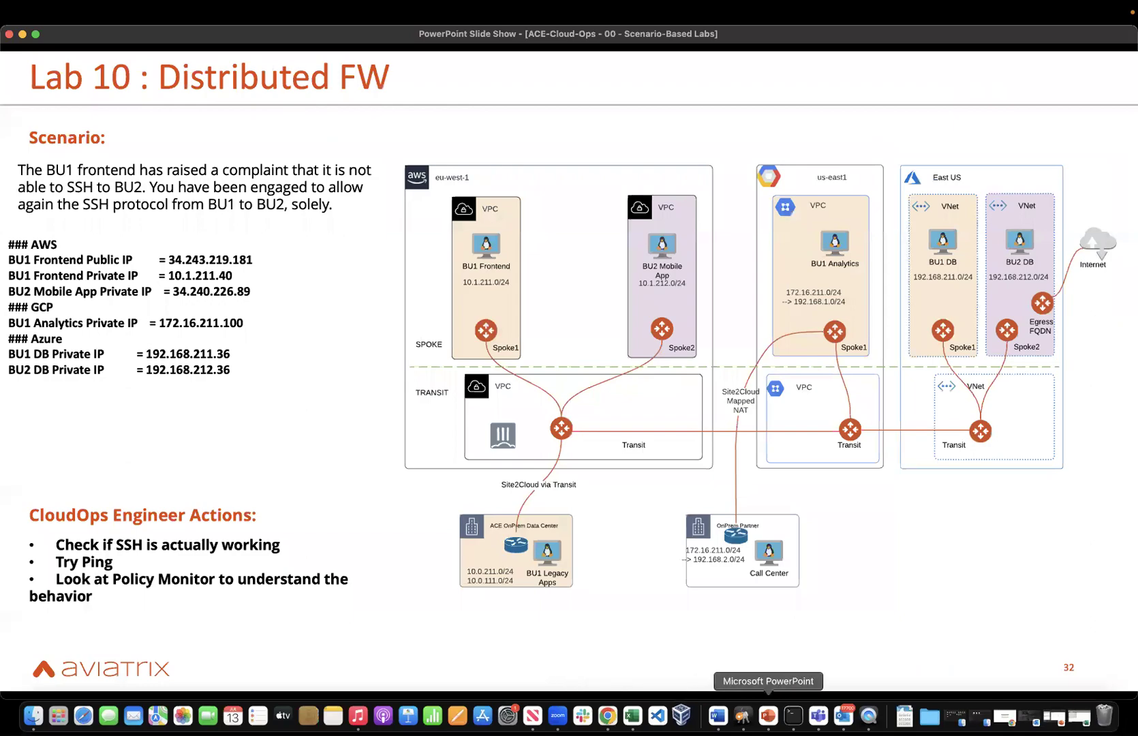
Step: Return to the terminal, stop the ping and try to open an SSH session to 10.1.212.40
{"action": "left_click", "coordinate": [793, 723]}
{"action": "key", "text": "ctrl+c"}
{"action": "type", "text": "ssh 10.1.212.40"}
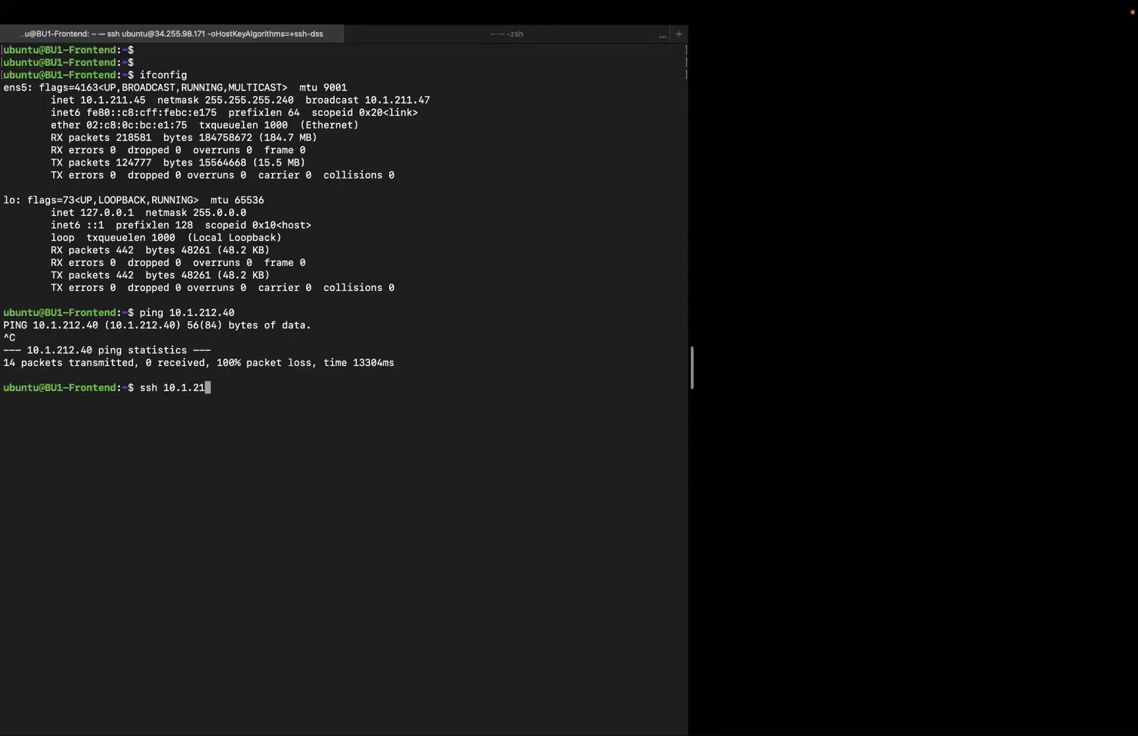
{"action": "key", "text": "Return"}
Step: Switch to Chrome, search the CoPilot navigation for "smart" and open the SmartGroups page
{"action": "mouse_move", "coordinate": [482, 716]}
{"action": "left_click", "coordinate": [608, 715]}
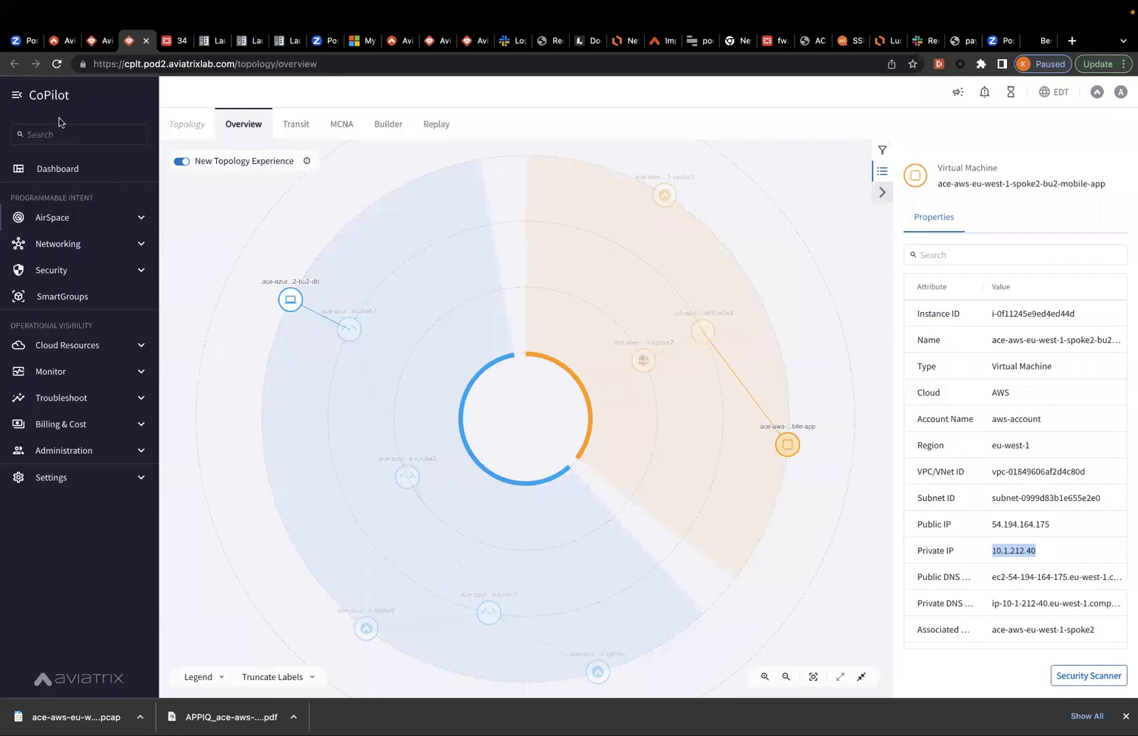
{"action": "left_click", "coordinate": [59, 134]}
{"action": "type", "text": "smart"}
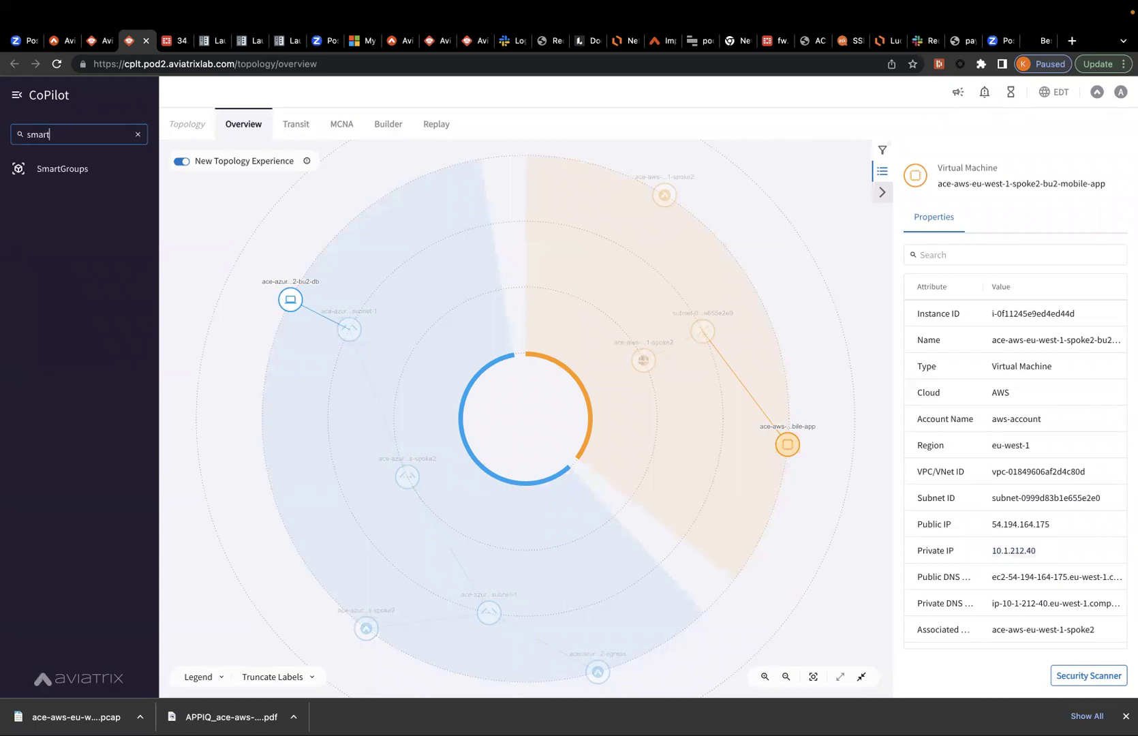
{"action": "left_click", "coordinate": [59, 163]}
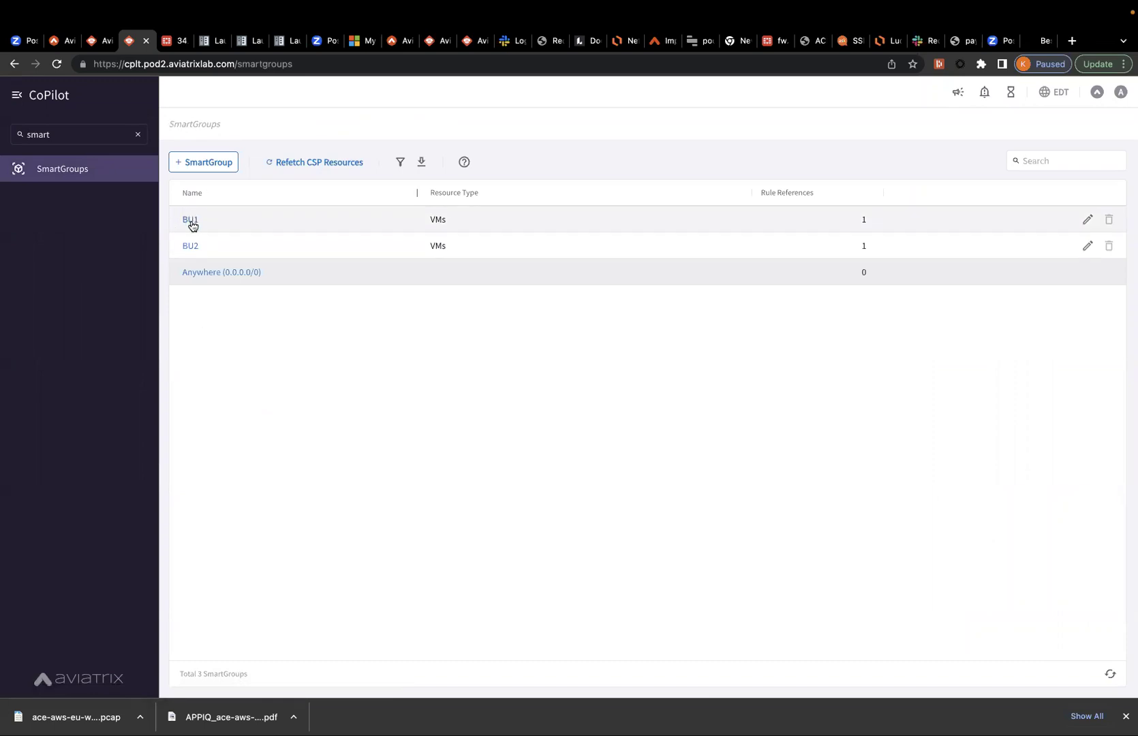
Step: Open the BU1 SmartGroup for editing, check its environment tag condition and show its matching resources with full names
{"action": "left_click", "coordinate": [1088, 220]}
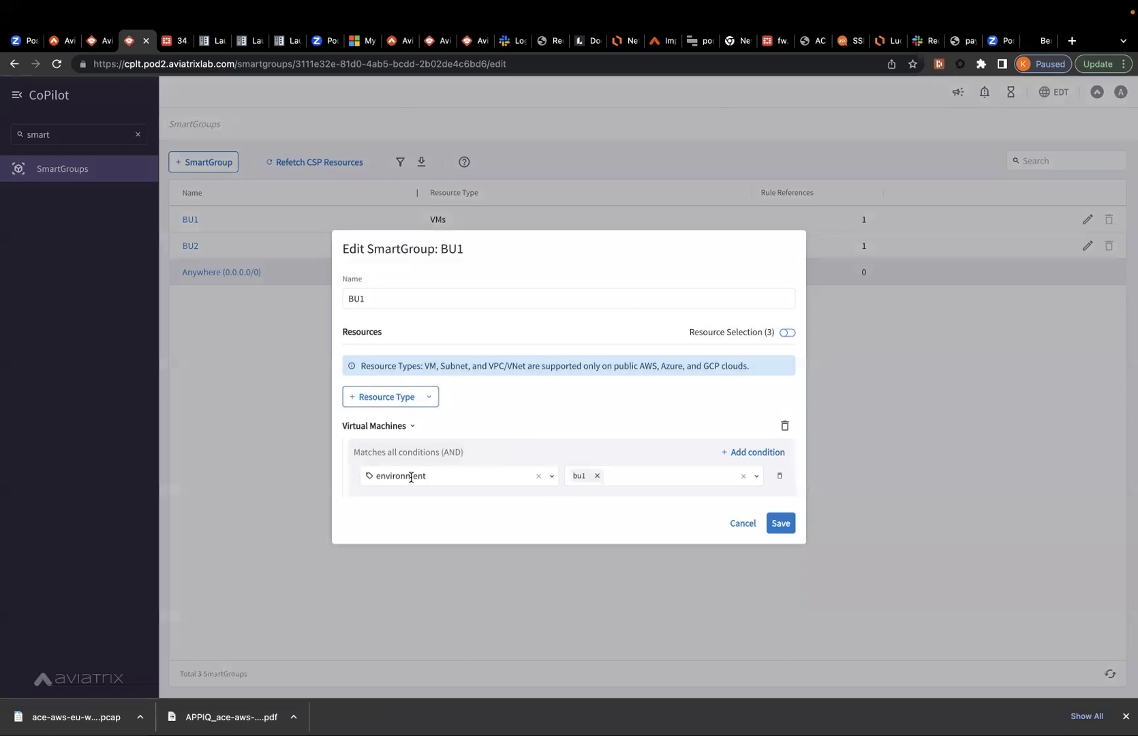
{"action": "left_click_drag", "start_coordinate": [443, 479], "coordinate": [387, 477]}
{"action": "double_click", "coordinate": [387, 477]}
{"action": "left_click", "coordinate": [400, 526]}
{"action": "left_click", "coordinate": [787, 333]}
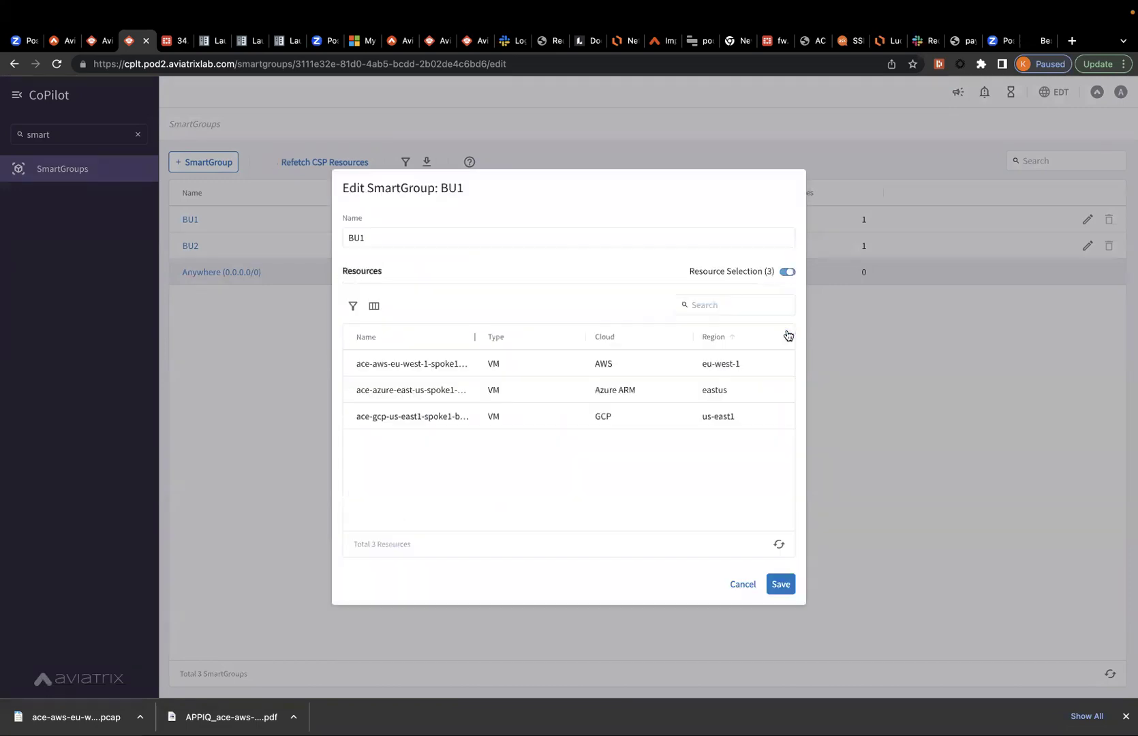
{"action": "left_click_drag", "start_coordinate": [386, 363], "coordinate": [524, 331]}
{"action": "left_click", "coordinate": [481, 366]}
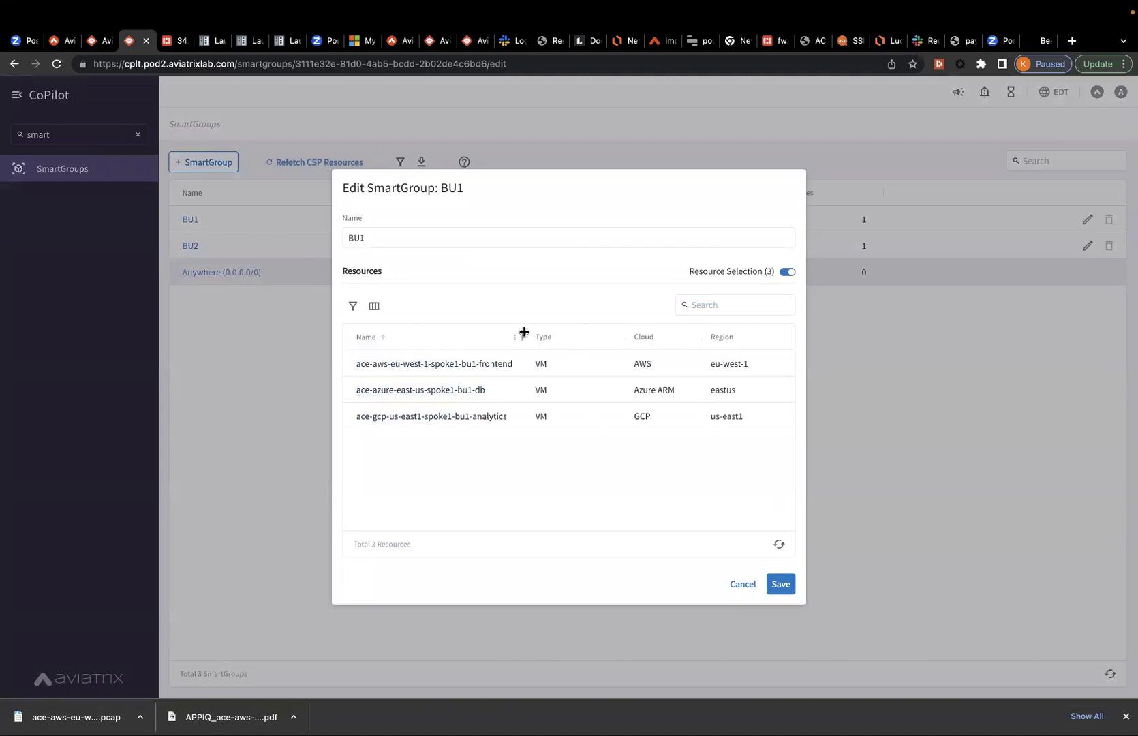
Step: Compare the BU1 group's virtual machines with the Lab 10 diagram in PowerPoint, and close the SmartGroup editor without saving
{"action": "left_click", "coordinate": [768, 722]}
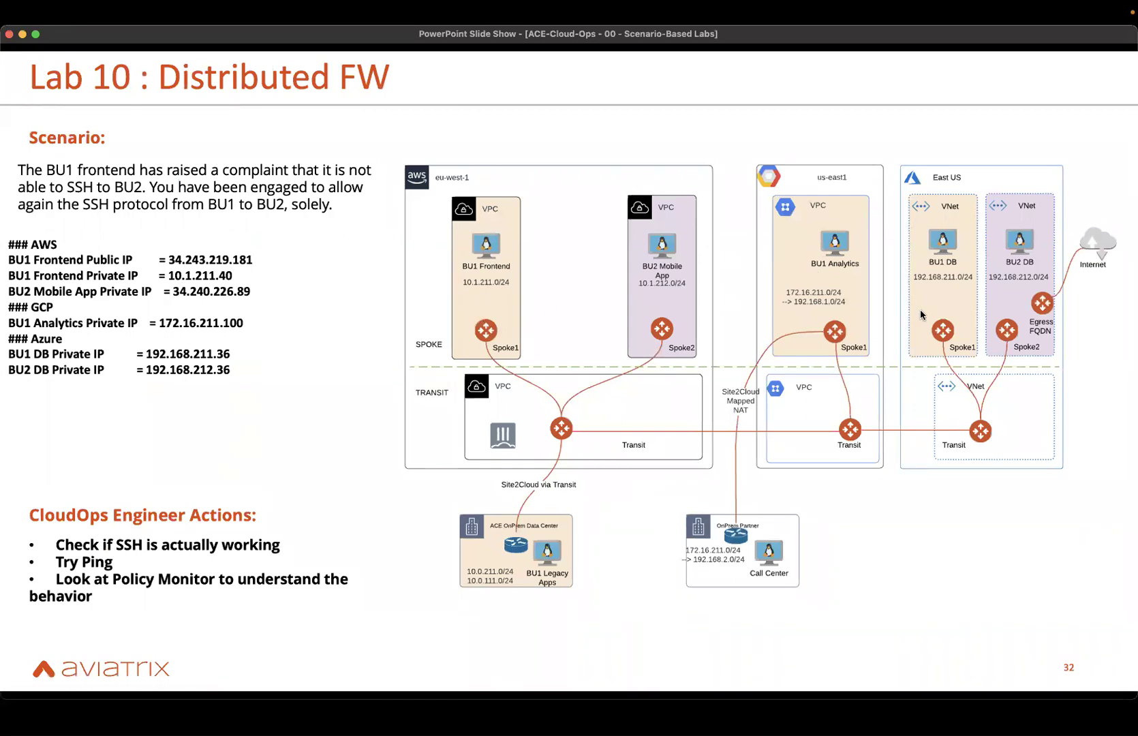
{"action": "key", "text": "ctrl+Right"}
{"action": "left_click_drag", "start_coordinate": [512, 363], "coordinate": [462, 363]}
{"action": "left_click_drag", "start_coordinate": [398, 389], "coordinate": [492, 363]}
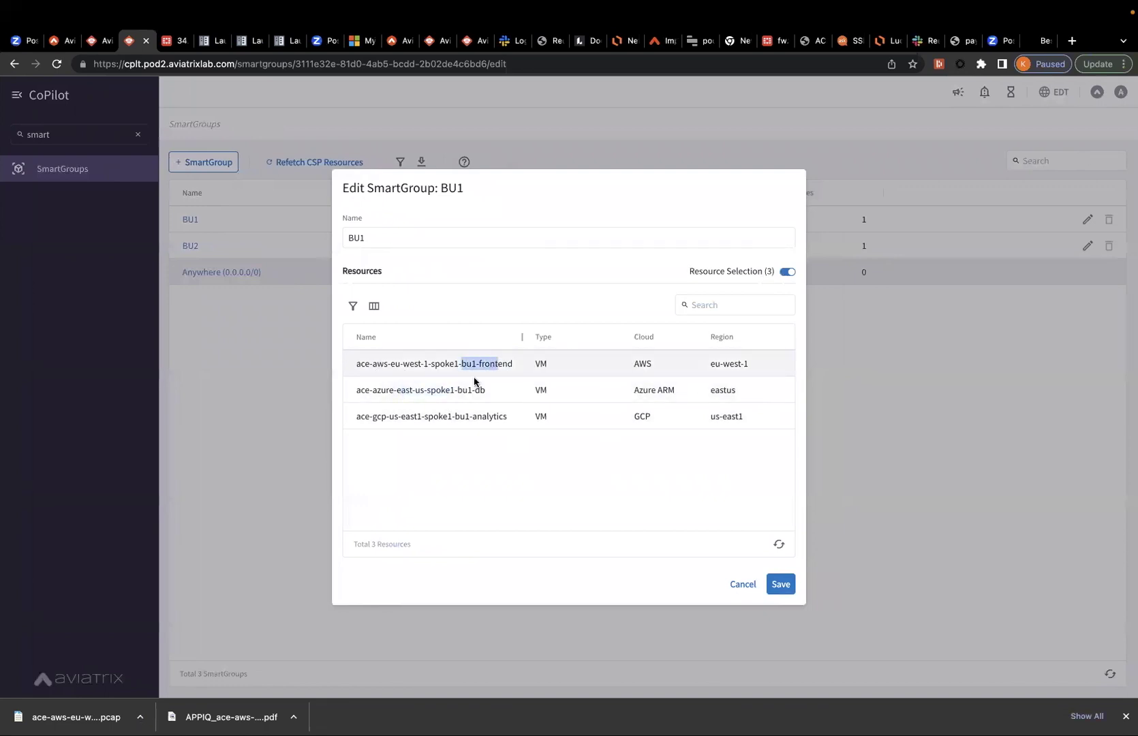
{"action": "left_click_drag", "start_coordinate": [473, 416], "coordinate": [496, 390]}
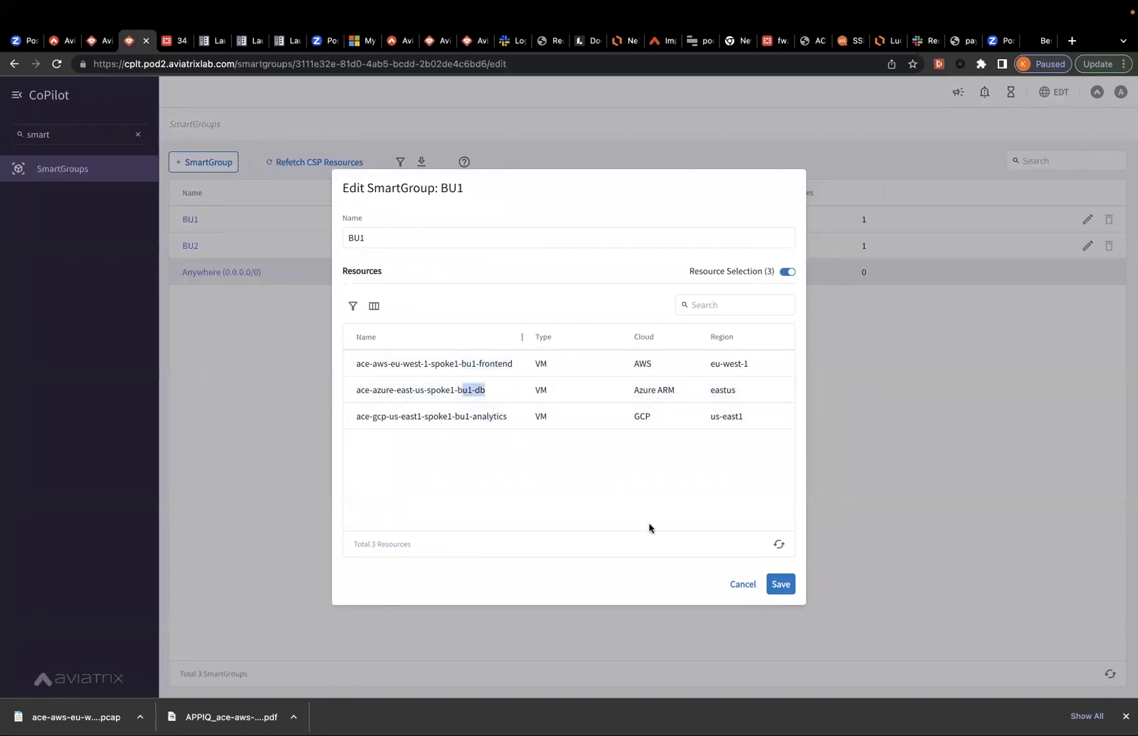
{"action": "left_click", "coordinate": [742, 586]}
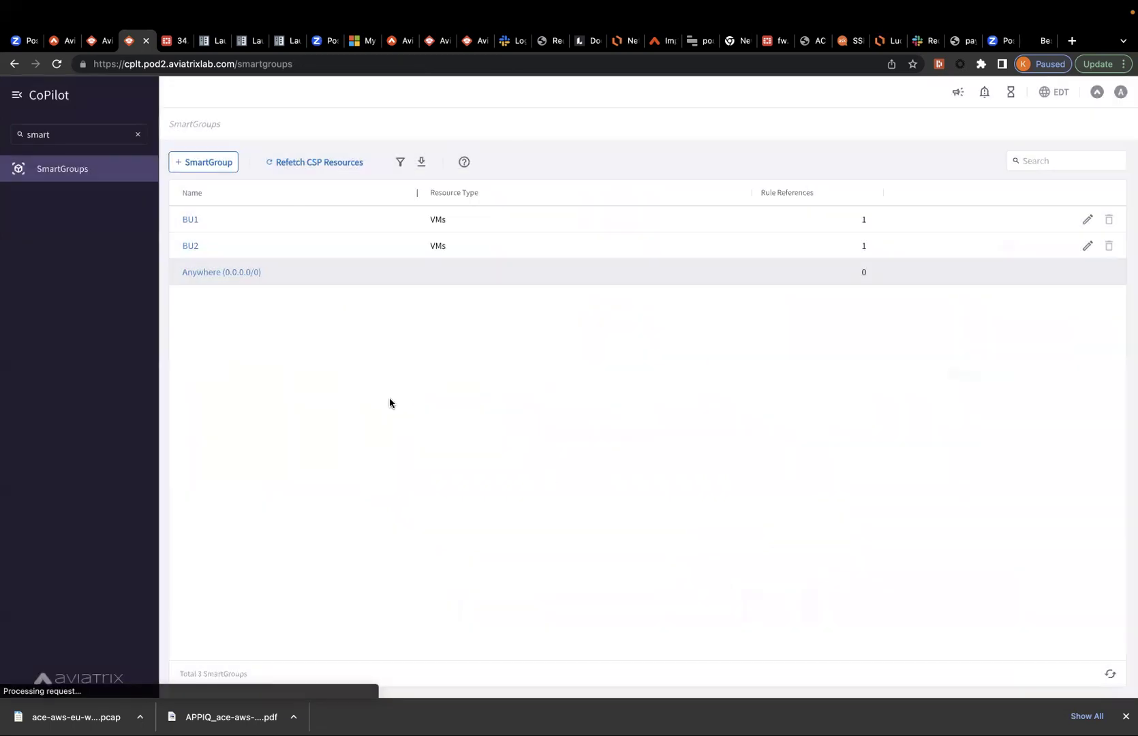
Step: Open the BU2 SmartGroup's details, widen its resource names and compare its virtual machines with the Lab 10 diagram
{"action": "left_click", "coordinate": [190, 246]}
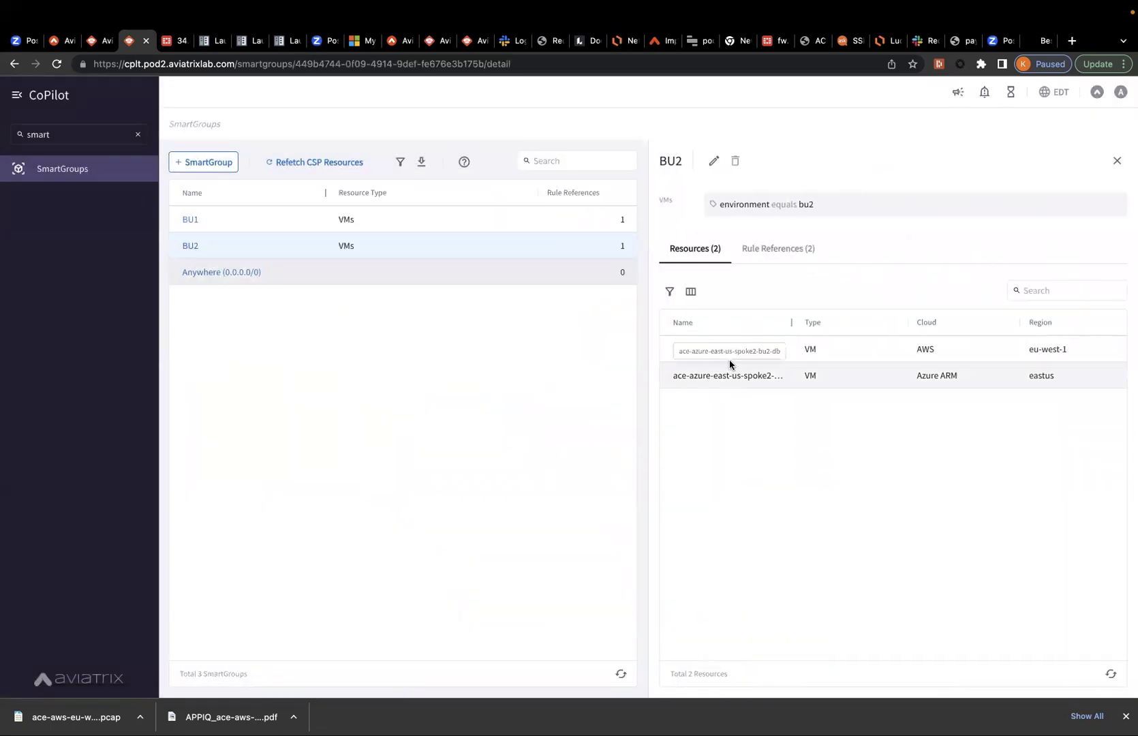
{"action": "left_click_drag", "start_coordinate": [735, 369], "coordinate": [745, 393]}
{"action": "left_click_drag", "start_coordinate": [791, 318], "coordinate": [895, 320]}
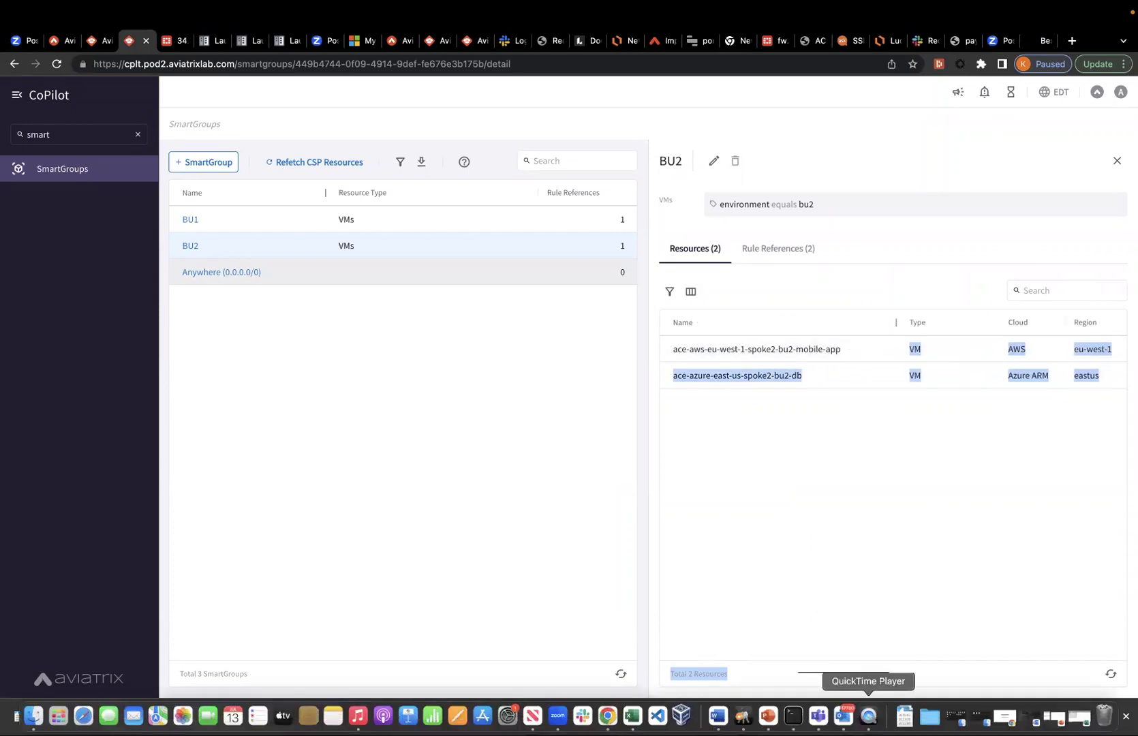
{"action": "left_click", "coordinate": [768, 716]}
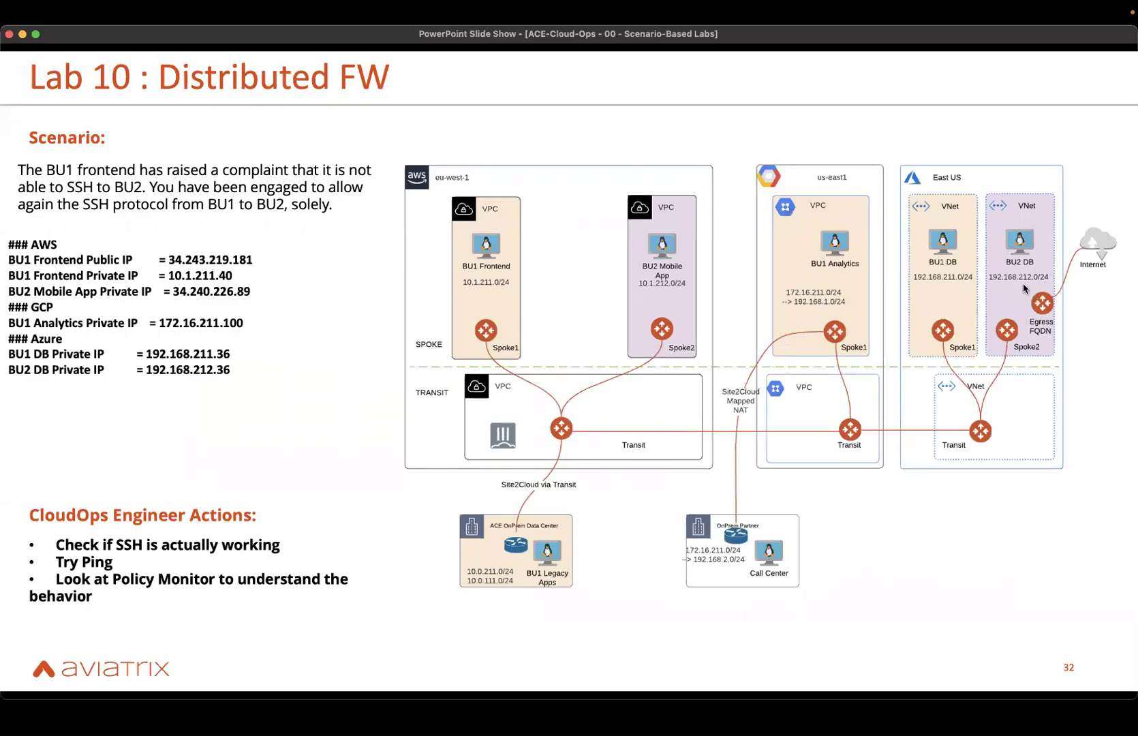
Step: Return to Chrome, search the CoPilot navigation for "dis" and open the Distributed Firewalling page
{"action": "mouse_move", "coordinate": [681, 715]}
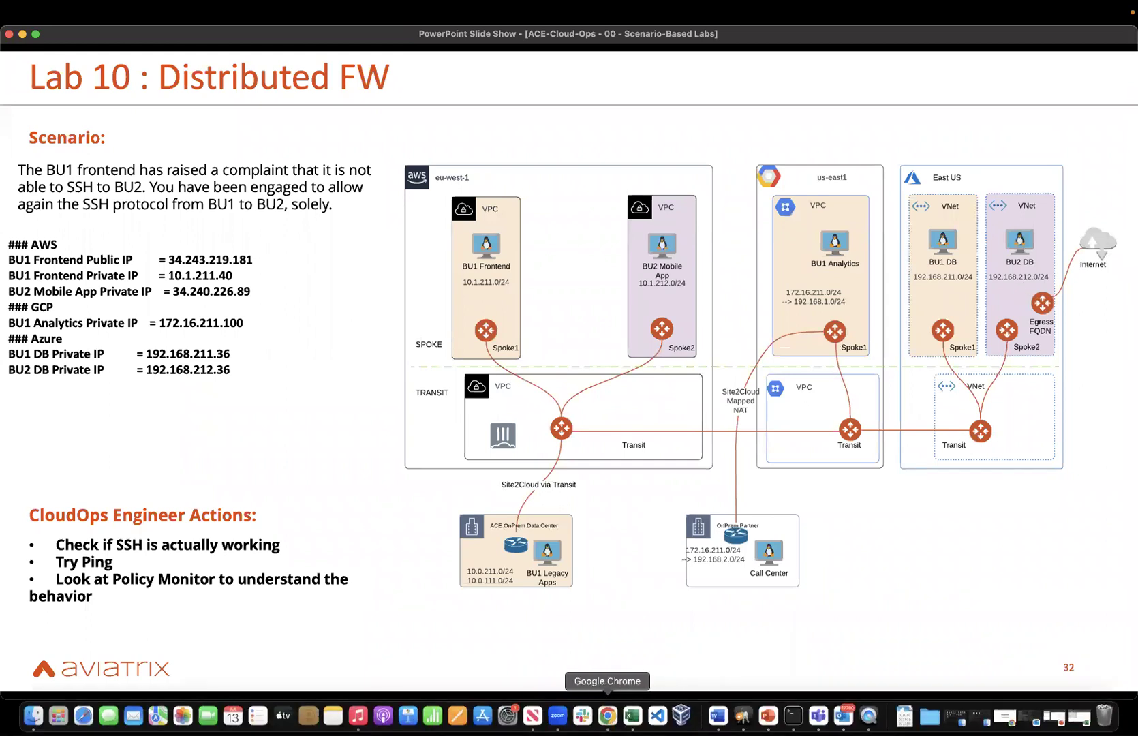
{"action": "left_click", "coordinate": [607, 715]}
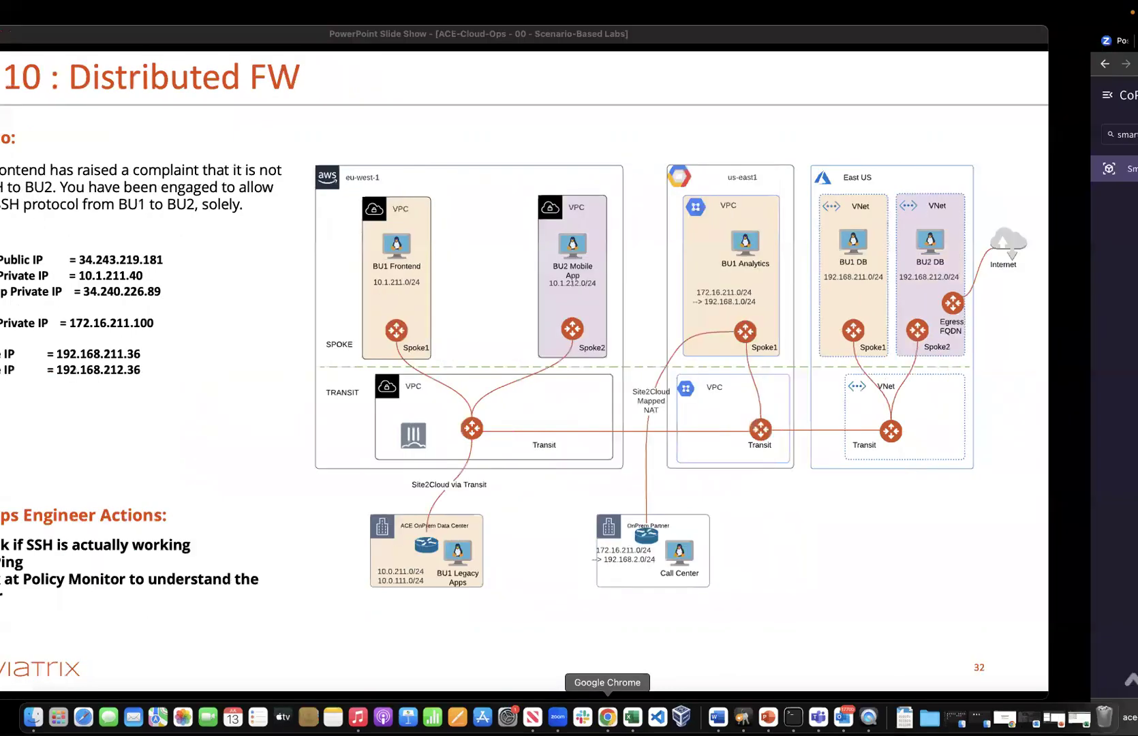
{"action": "left_click", "coordinate": [139, 134]}
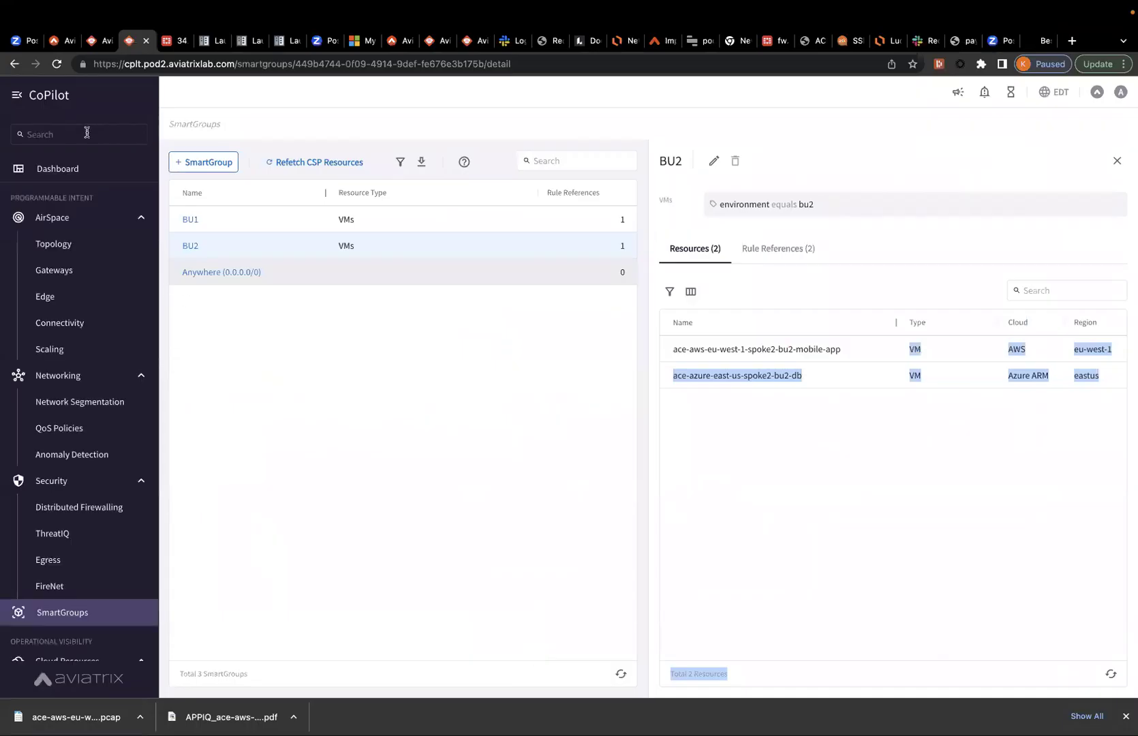
{"action": "type", "text": "dis"}
{"action": "left_click", "coordinate": [79, 195]}
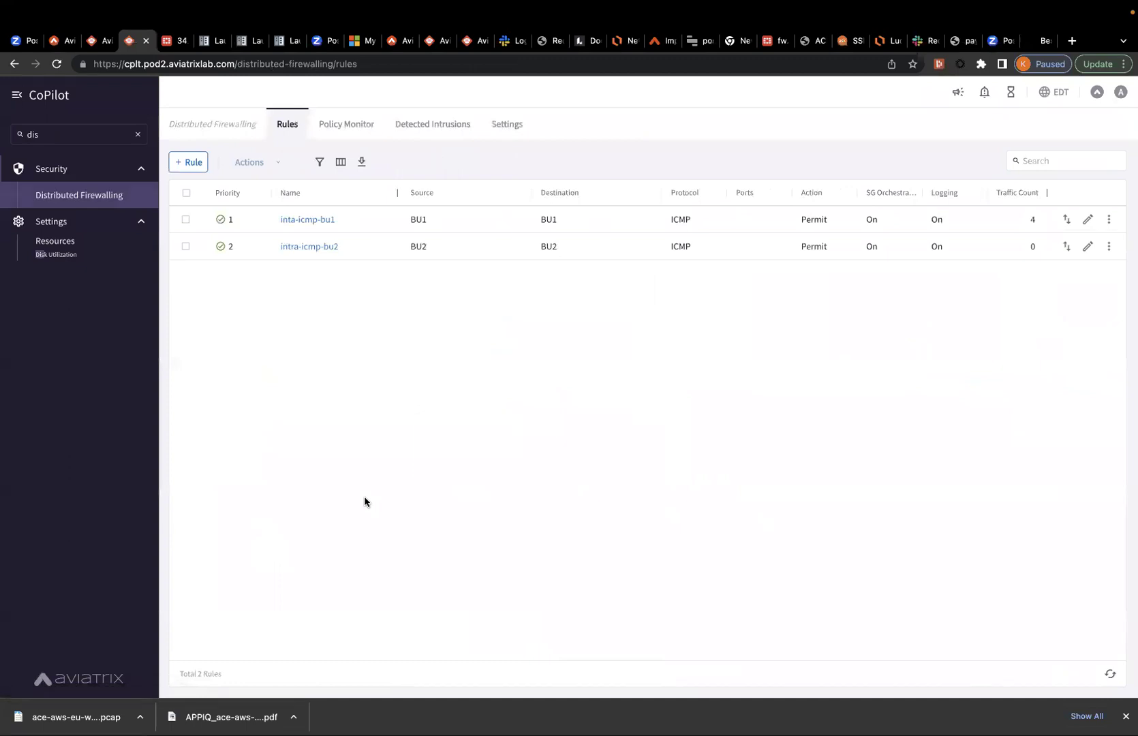
Step: Examine the source and destination groups of the two existing ICMP firewall rules
{"action": "left_click_drag", "start_coordinate": [406, 215], "coordinate": [468, 222]}
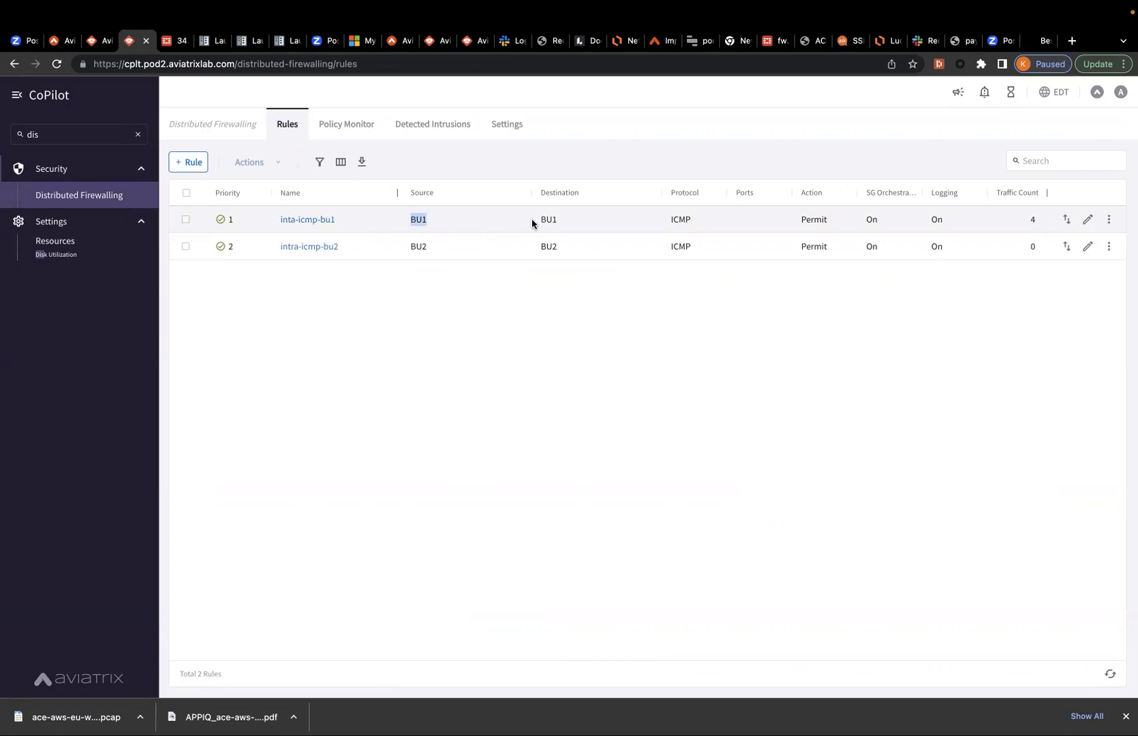
{"action": "double_click", "coordinate": [549, 219]}
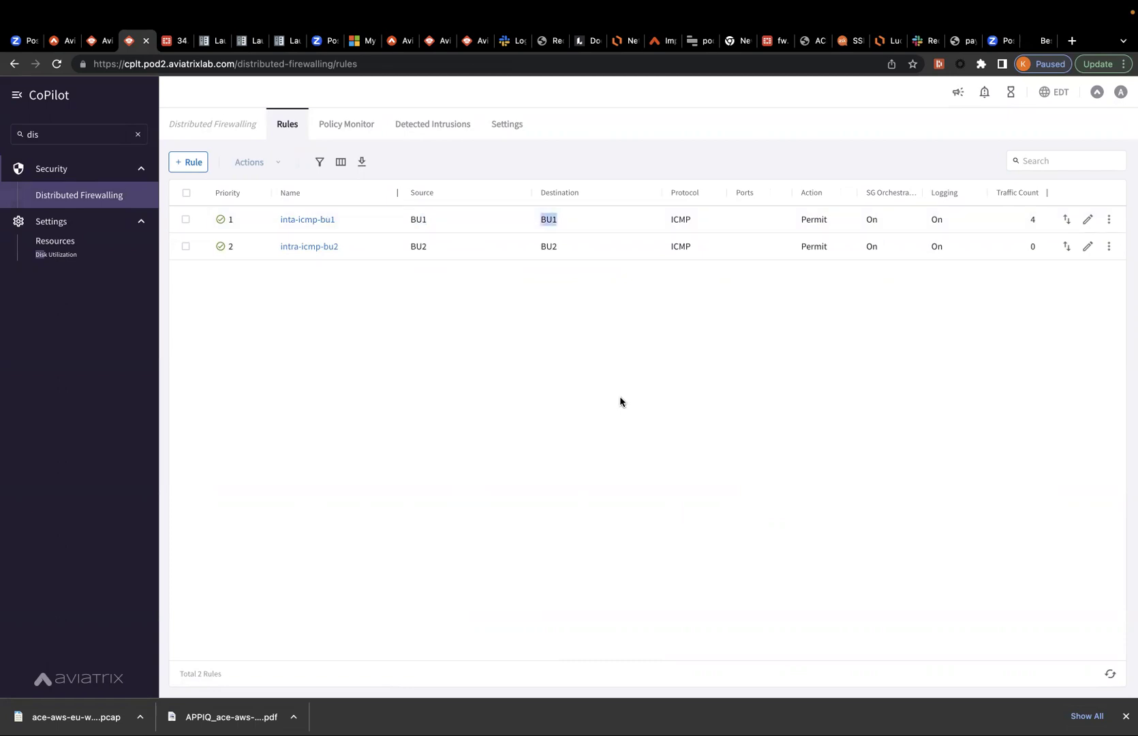
{"action": "left_click_drag", "start_coordinate": [408, 246], "coordinate": [450, 249]}
{"action": "left_click_drag", "start_coordinate": [539, 247], "coordinate": [516, 247]}
{"action": "left_click", "coordinate": [505, 368]}
Step: Check the Lab 10 scenario slide in PowerPoint, and start a new firewall rule in Chrome named inter-ssh-bu1-bu2
{"action": "key", "text": "ctrl+Left"}
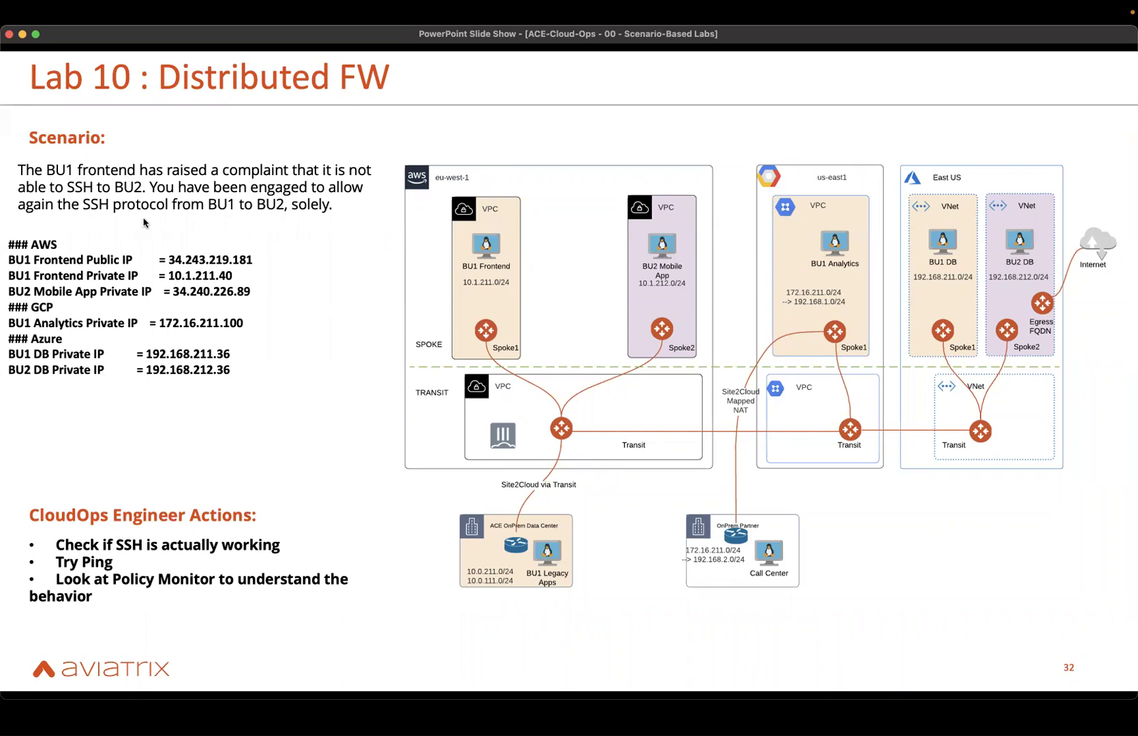
{"action": "key", "text": "ctrl+Right"}
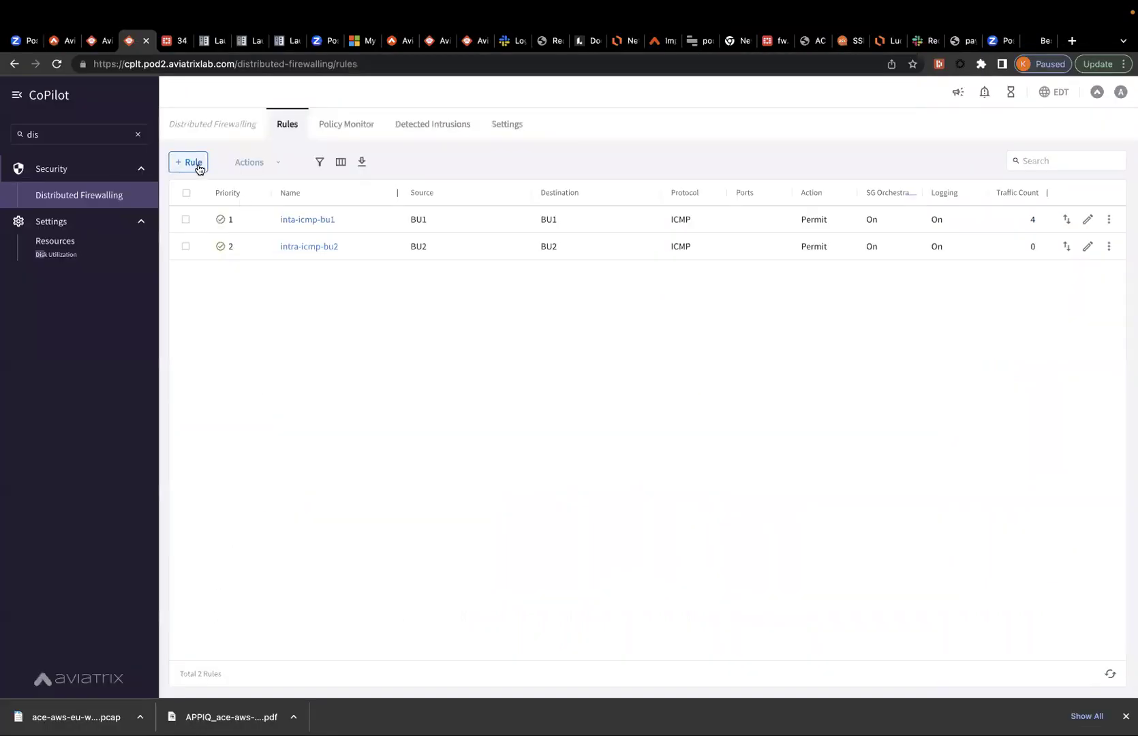
{"action": "left_click", "coordinate": [199, 168]}
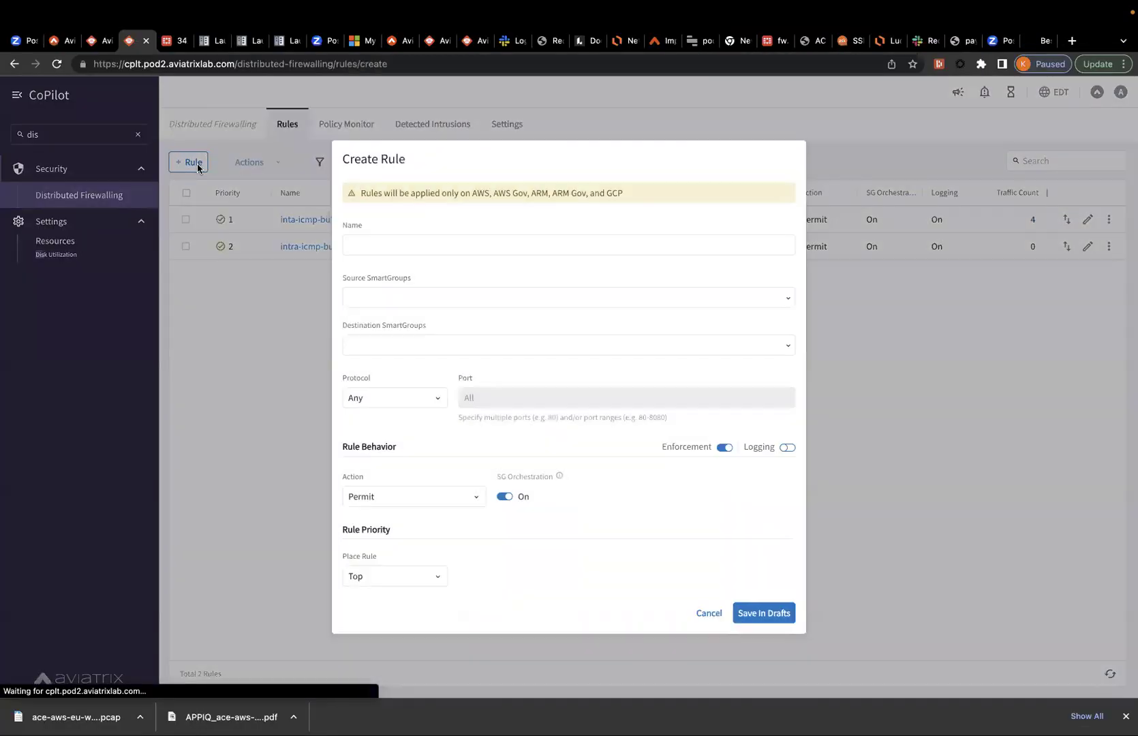
{"action": "left_click", "coordinate": [403, 244]}
{"action": "type", "text": "int"}
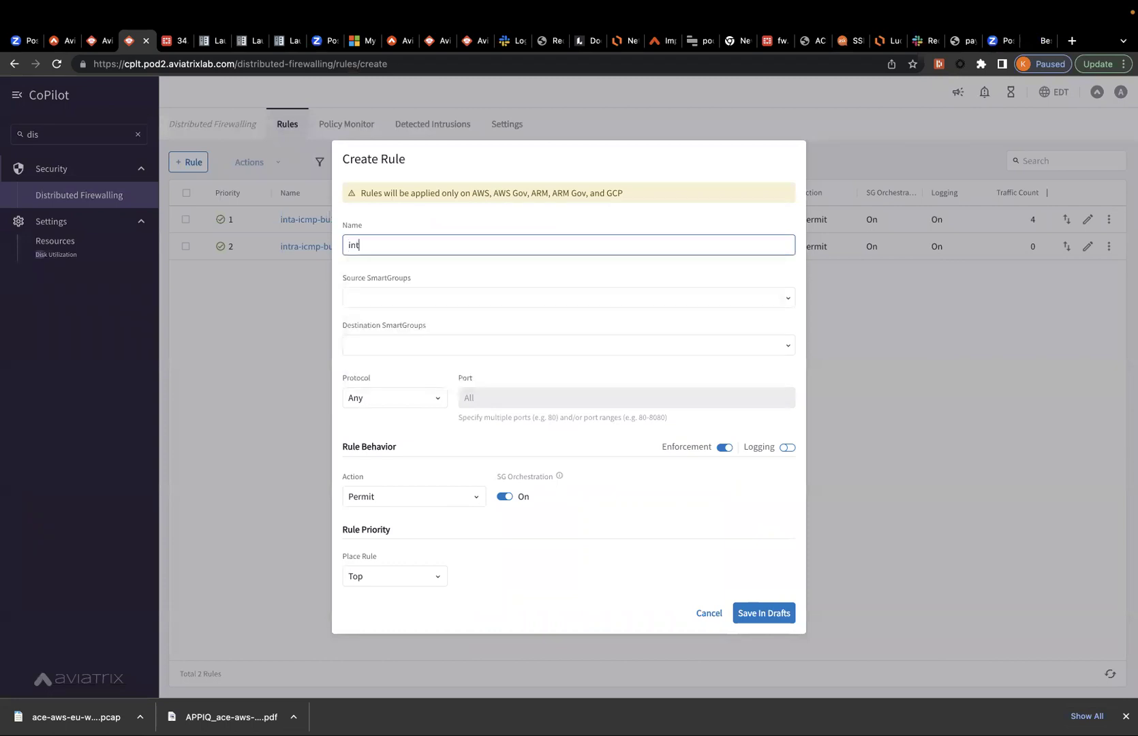
{"action": "type", "text": "er-ssh-bu1-bu2"}
Step: Set the new rule's source SmartGroup to BU1 and its destination SmartGroup to BU2
{"action": "left_click", "coordinate": [387, 289]}
{"action": "left_click", "coordinate": [355, 320]}
{"action": "left_click", "coordinate": [489, 267]}
{"action": "left_click", "coordinate": [369, 338]}
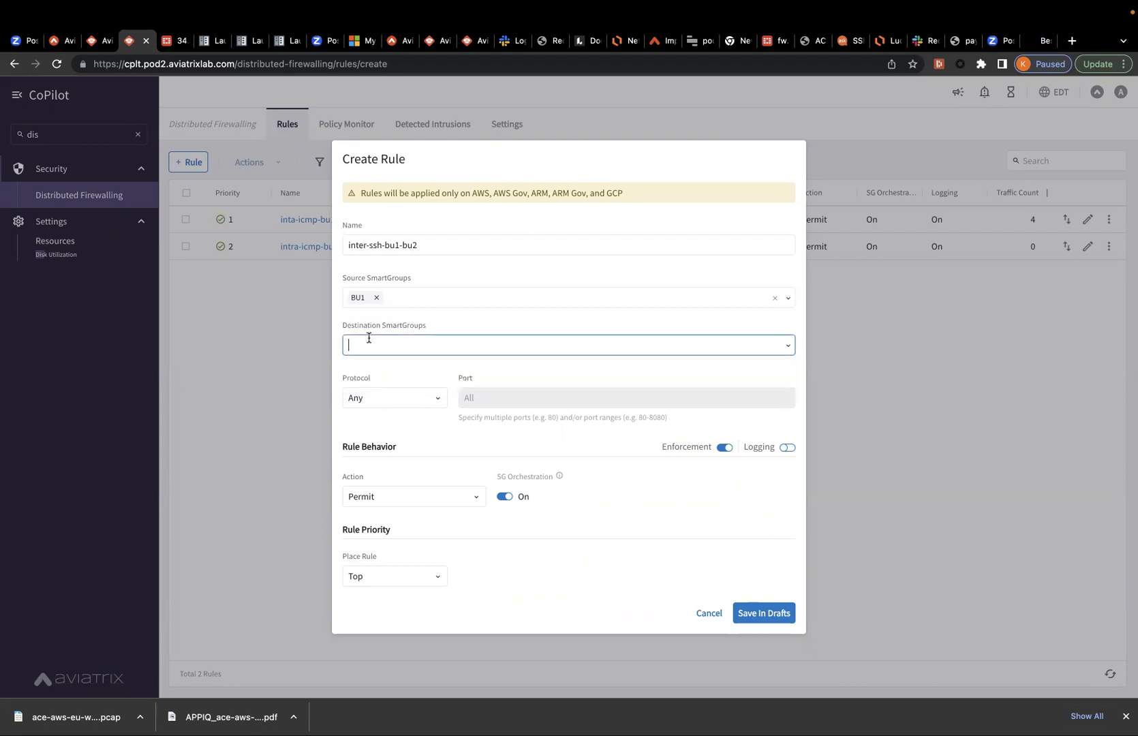
{"action": "left_click", "coordinate": [369, 390]}
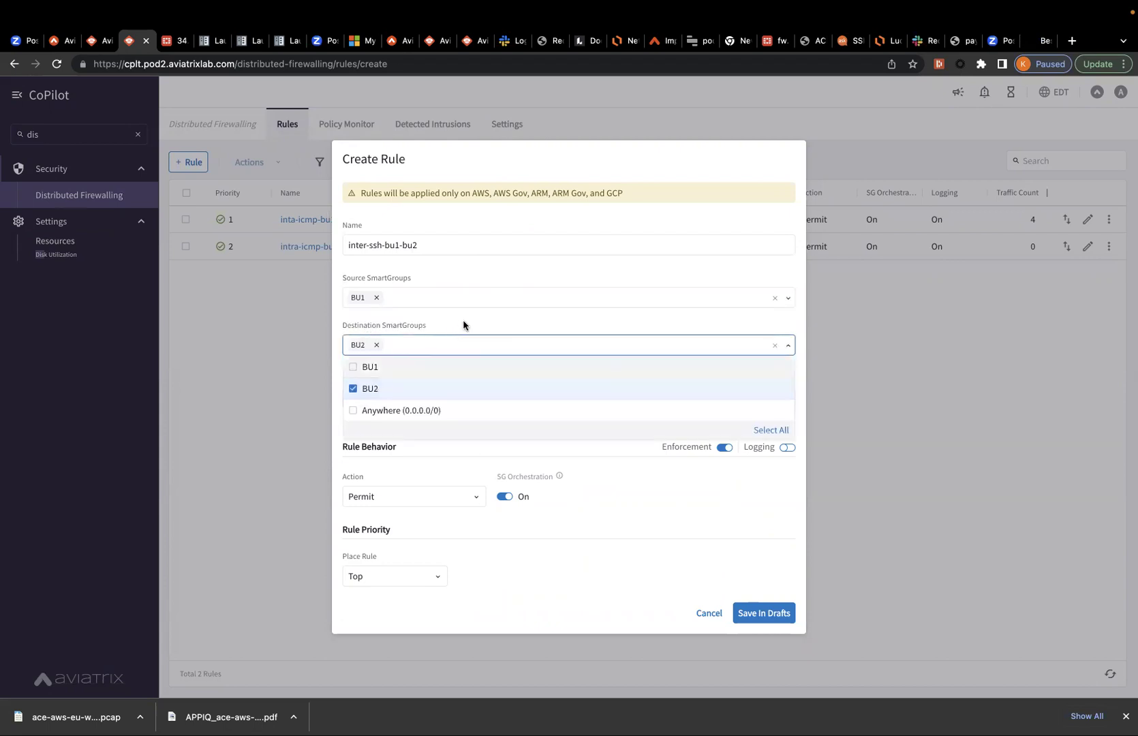
{"action": "left_click", "coordinate": [484, 317]}
Step: Restrict the new rule to the TCP protocol on port 22
{"action": "mouse_move", "coordinate": [681, 714]}
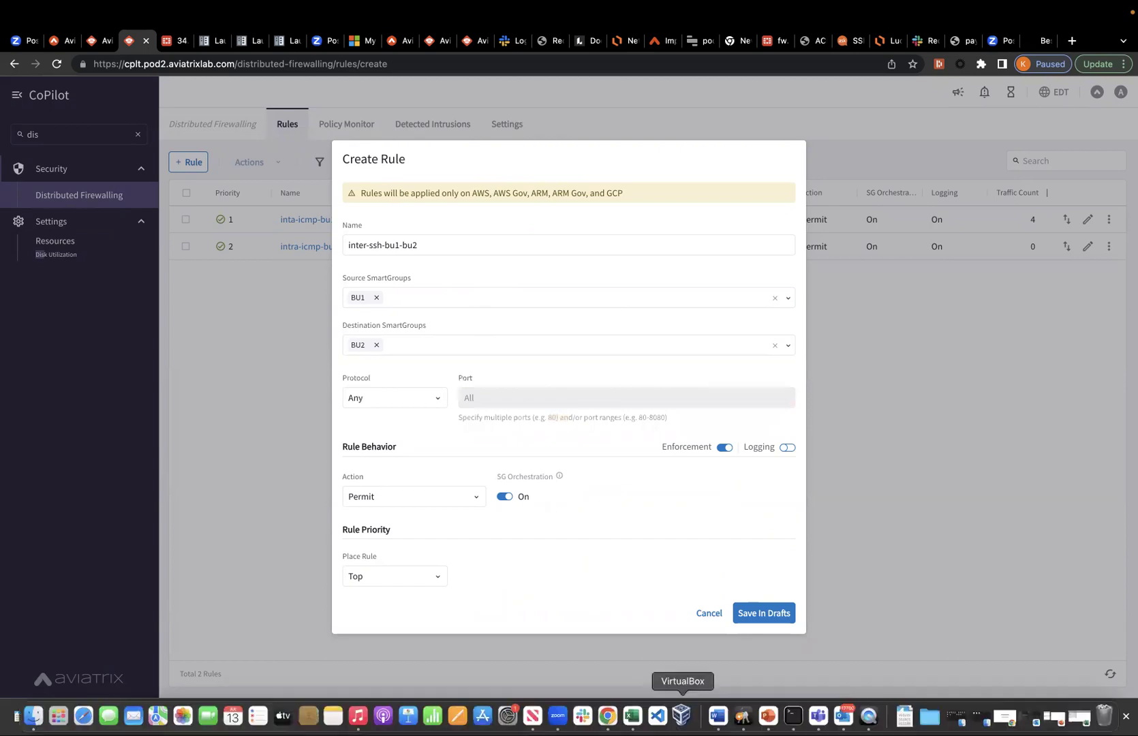
{"action": "left_click", "coordinate": [793, 714]}
{"action": "key", "text": "ctrl+Left"}
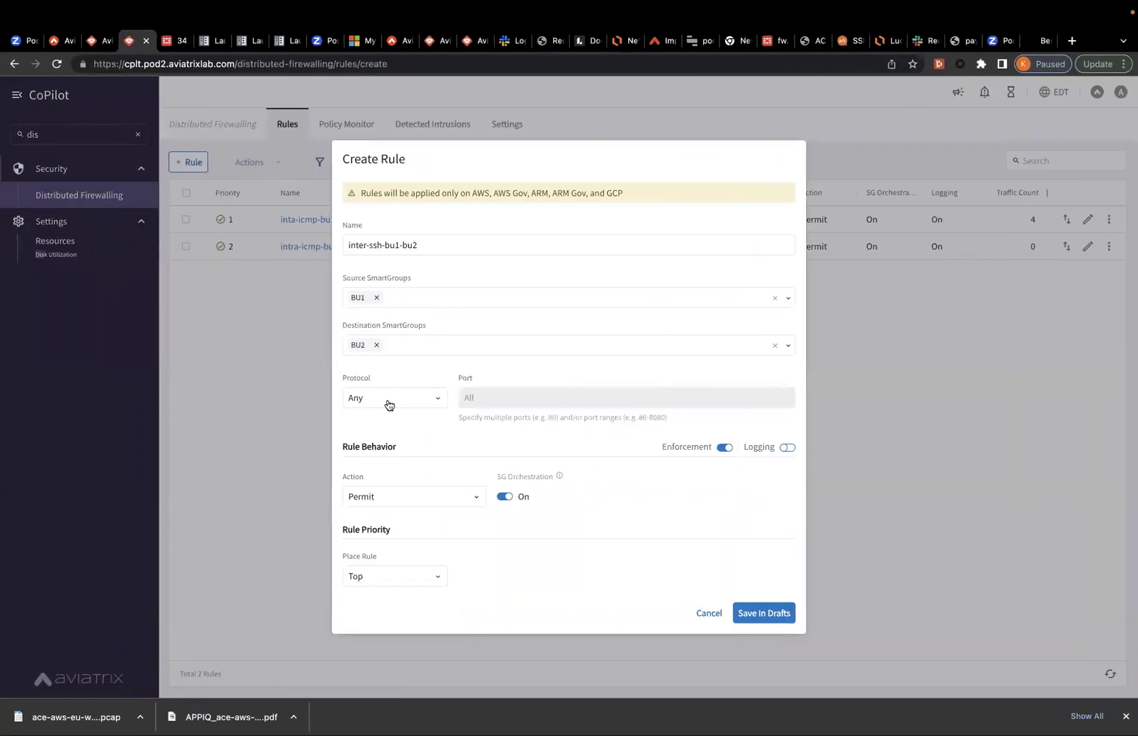
{"action": "left_click", "coordinate": [388, 405]}
{"action": "left_click", "coordinate": [384, 449]}
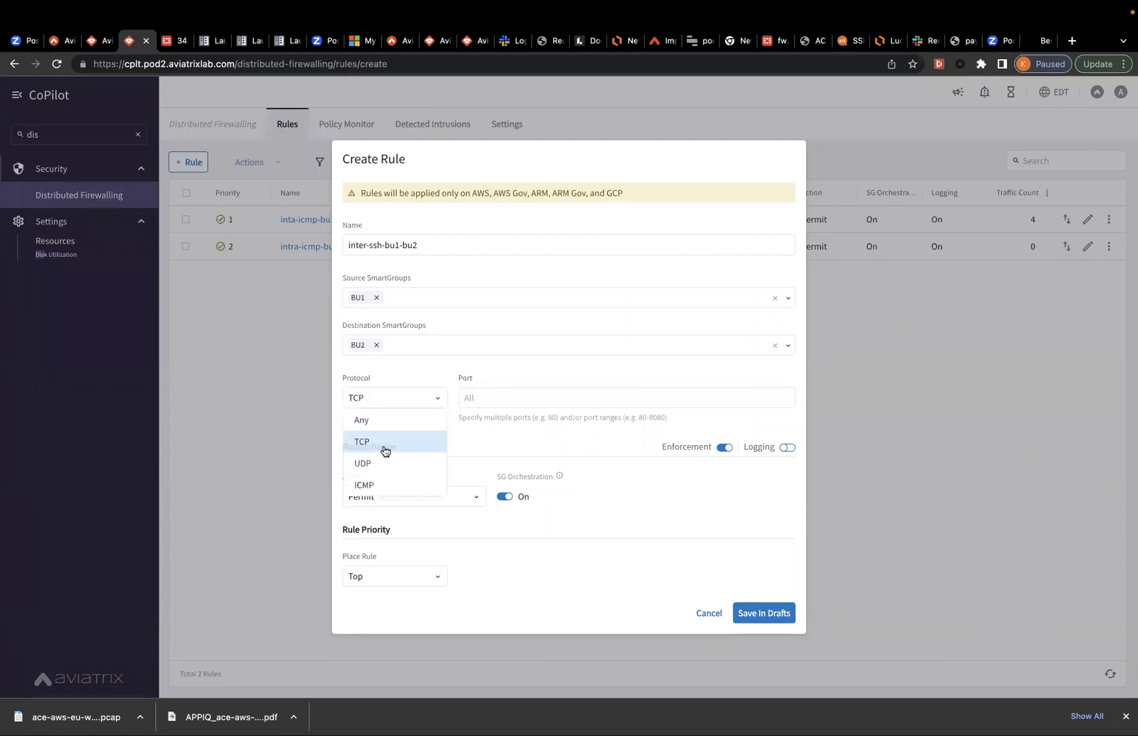
{"action": "left_click", "coordinate": [510, 392]}
{"action": "type", "text": "22"}
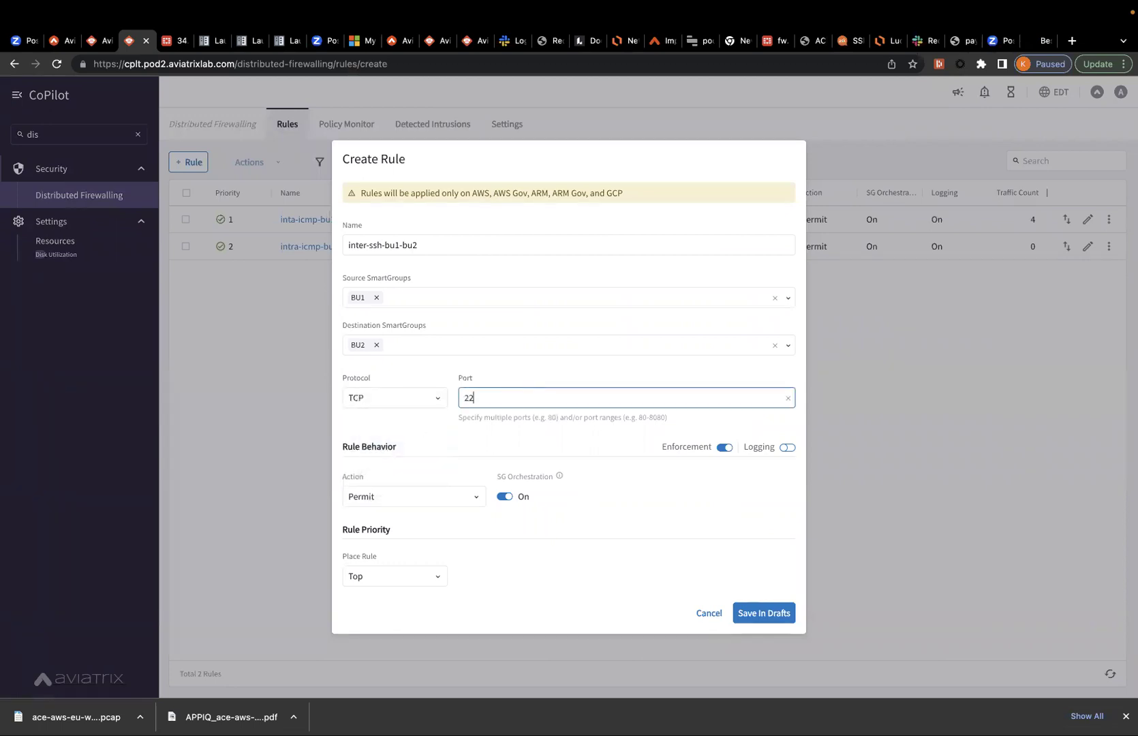
{"action": "left_click", "coordinate": [420, 431]}
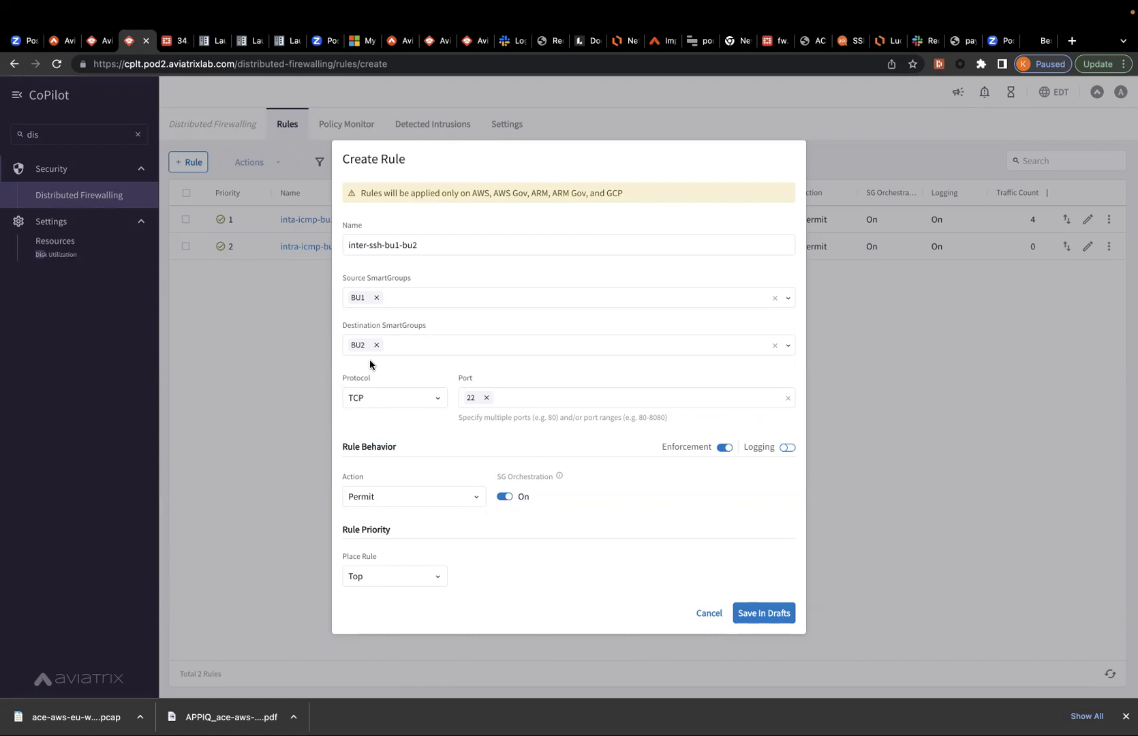
Step: Enable logging and place the rule below the existing ones, saving it in drafts and committing it
{"action": "left_click", "coordinate": [787, 449]}
{"action": "left_click", "coordinate": [504, 497]}
{"action": "left_click", "coordinate": [425, 583]}
{"action": "left_click", "coordinate": [411, 653]}
{"action": "left_click", "coordinate": [772, 613]}
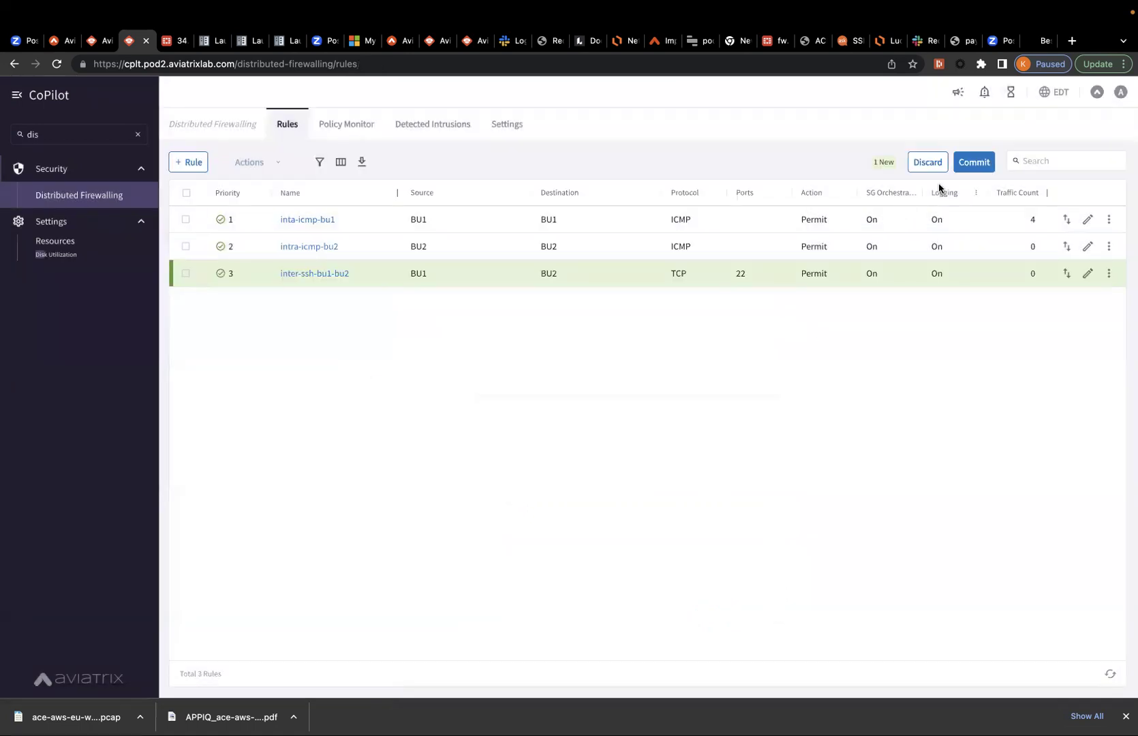
{"action": "left_click", "coordinate": [962, 168]}
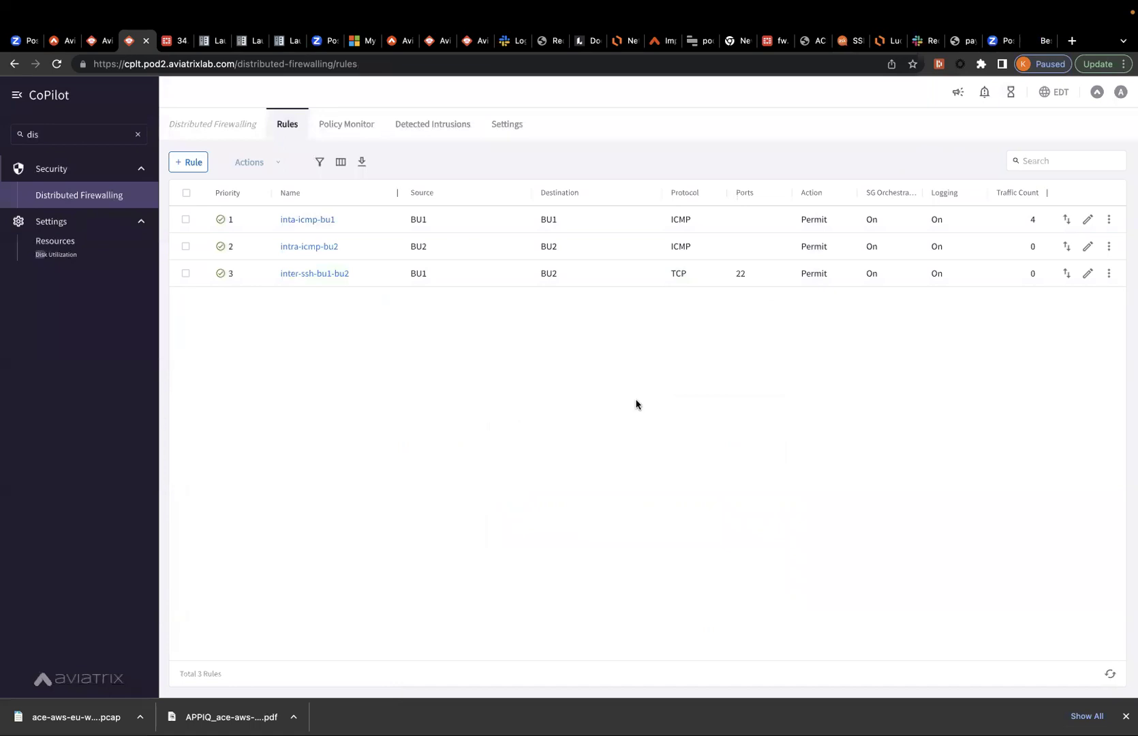
Step: Switch to Terminal and retry SSH from BU1-Frontend to 10.1.212.40, reviewing the host authenticity prompt
{"action": "mouse_move", "coordinate": [682, 716]}
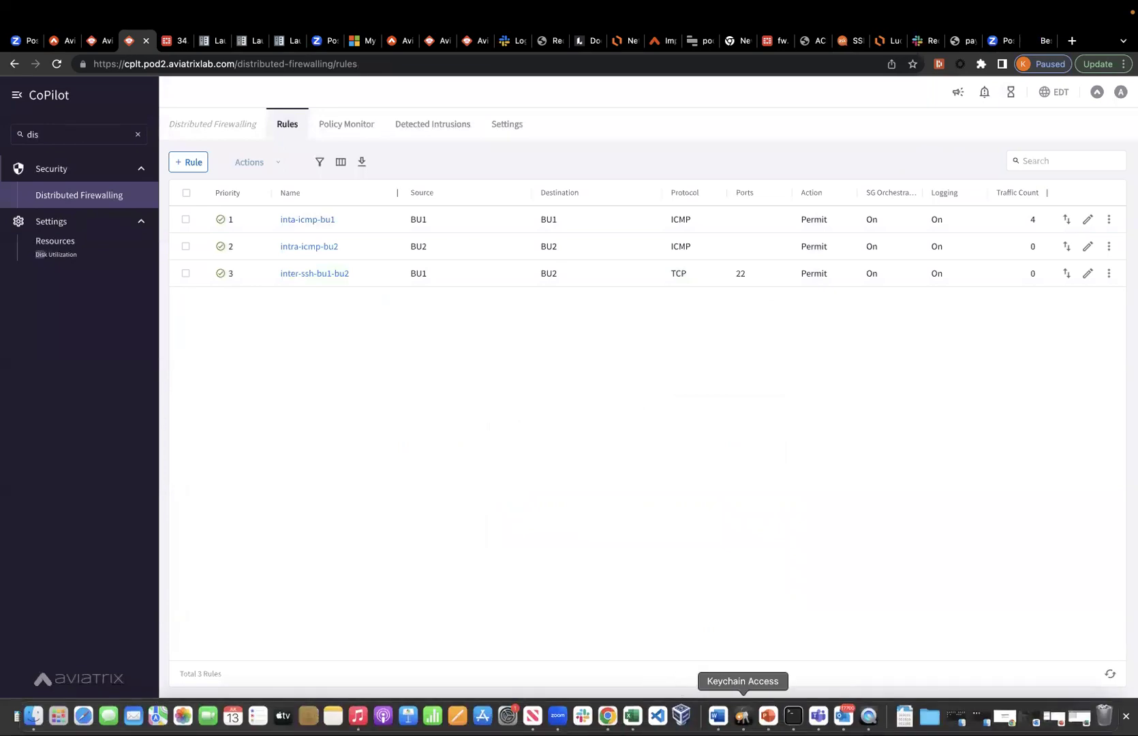
{"action": "left_click", "coordinate": [793, 715]}
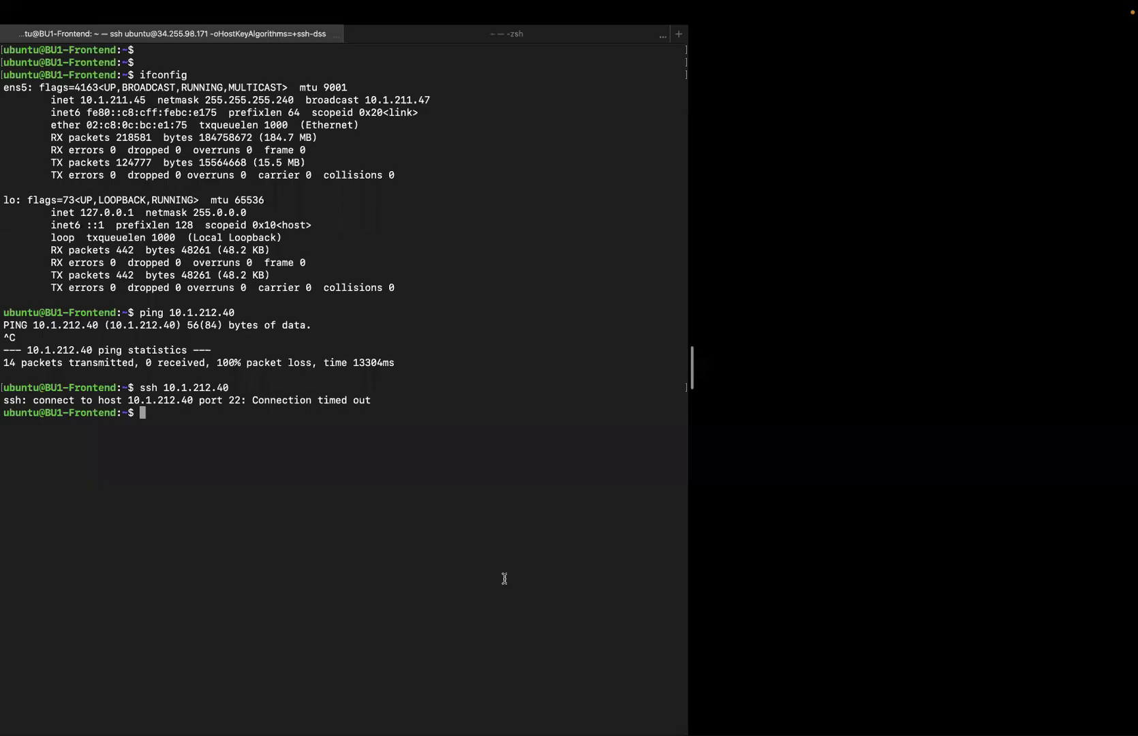
{"action": "key", "text": "Up"}
{"action": "key", "text": "Return"}
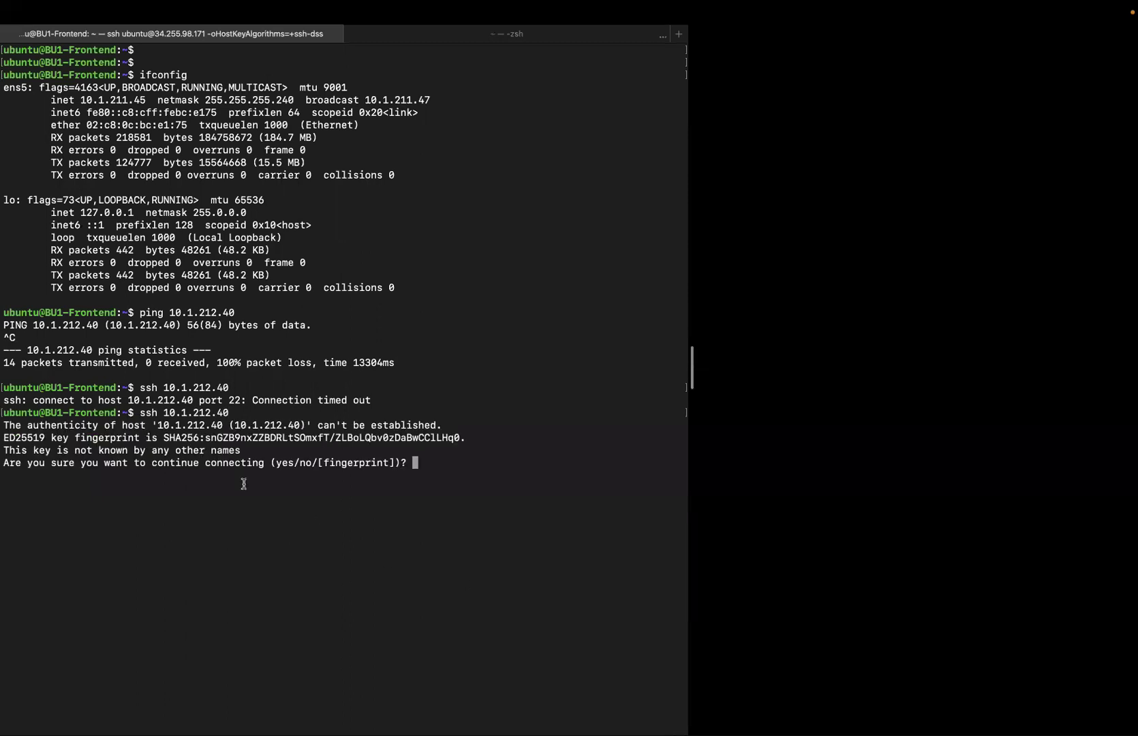
{"action": "left_click_drag", "start_coordinate": [145, 414], "coordinate": [355, 467]}
{"action": "left_click", "coordinate": [355, 469]}
Step: Return to Chrome, open the Policy Monitor with auto refresh on, and widen the Rule column to show full names
{"action": "key", "text": "ctrl+Left"}
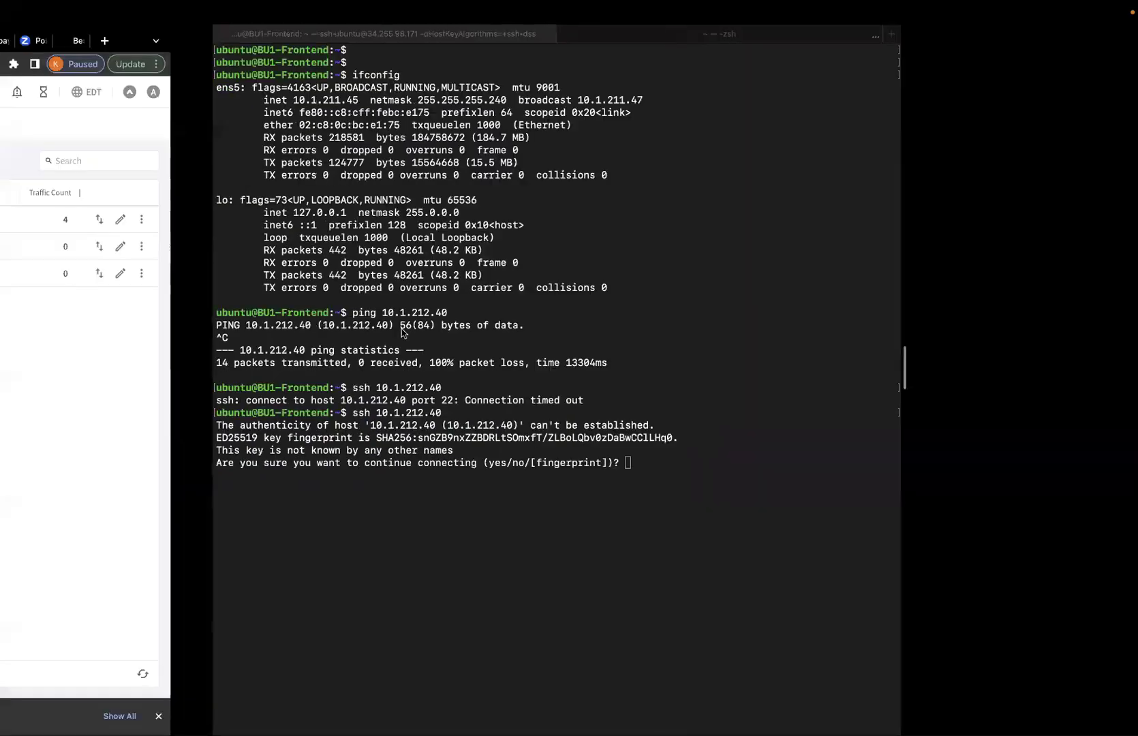
{"action": "left_click", "coordinate": [349, 129]}
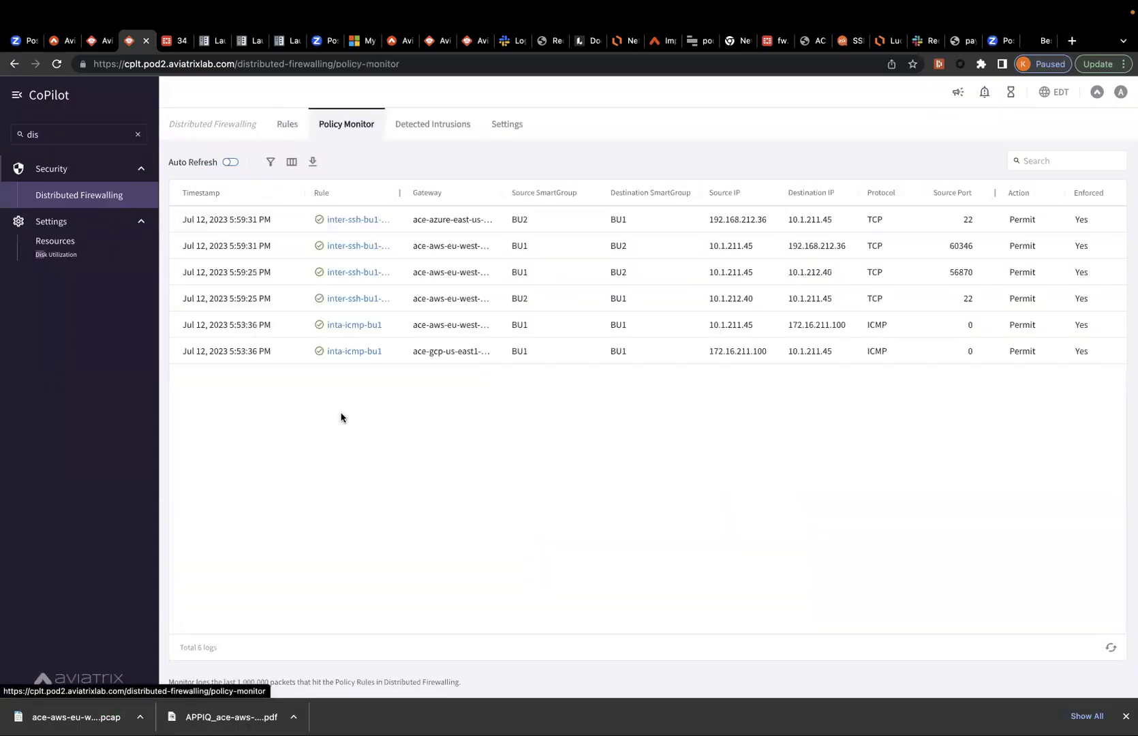
{"action": "left_click", "coordinate": [232, 163]}
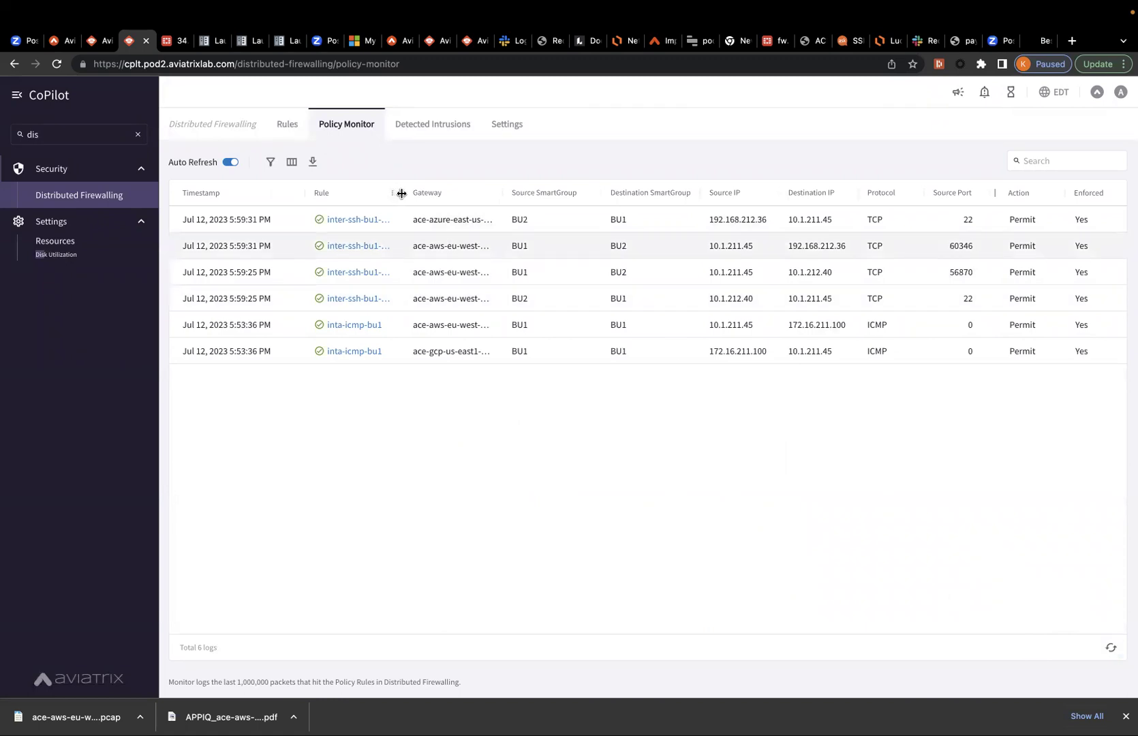
{"action": "left_click_drag", "start_coordinate": [400, 193], "coordinate": [432, 193]}
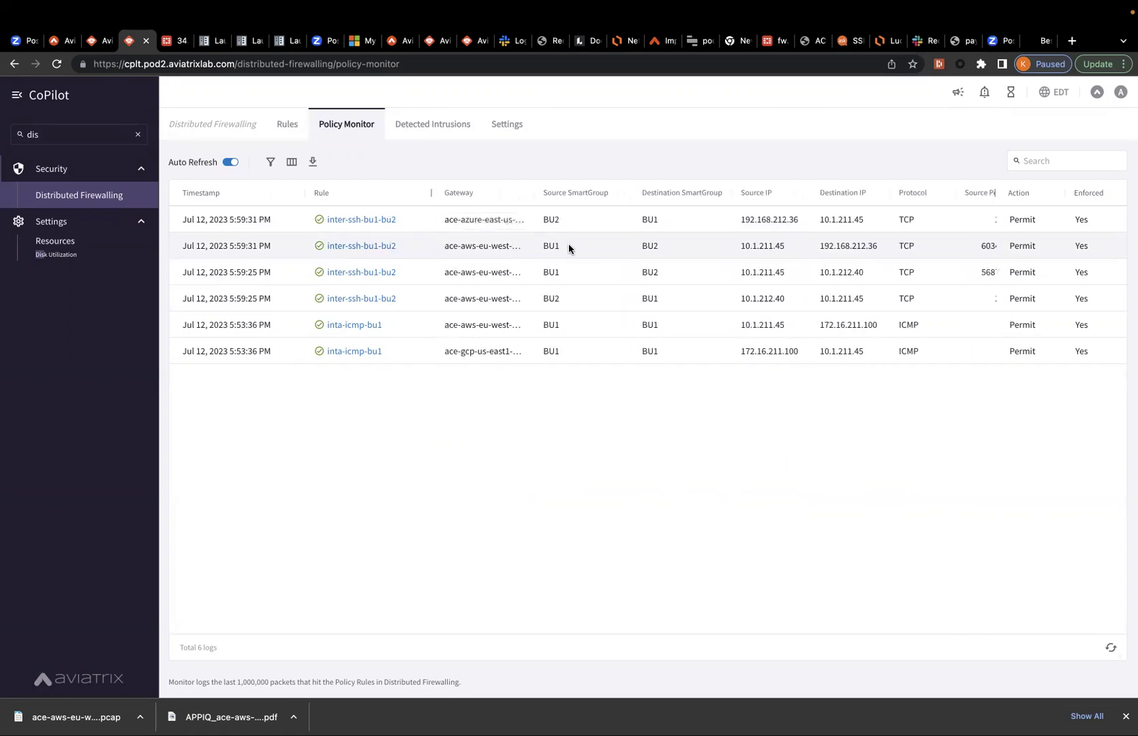
Step: Examine the source address of the BU1-to-BU2 log entry and check it against the frontend's address in Terminal
{"action": "scroll", "coordinate": [651, 246], "scroll_direction": "right", "scroll_amount": 2}
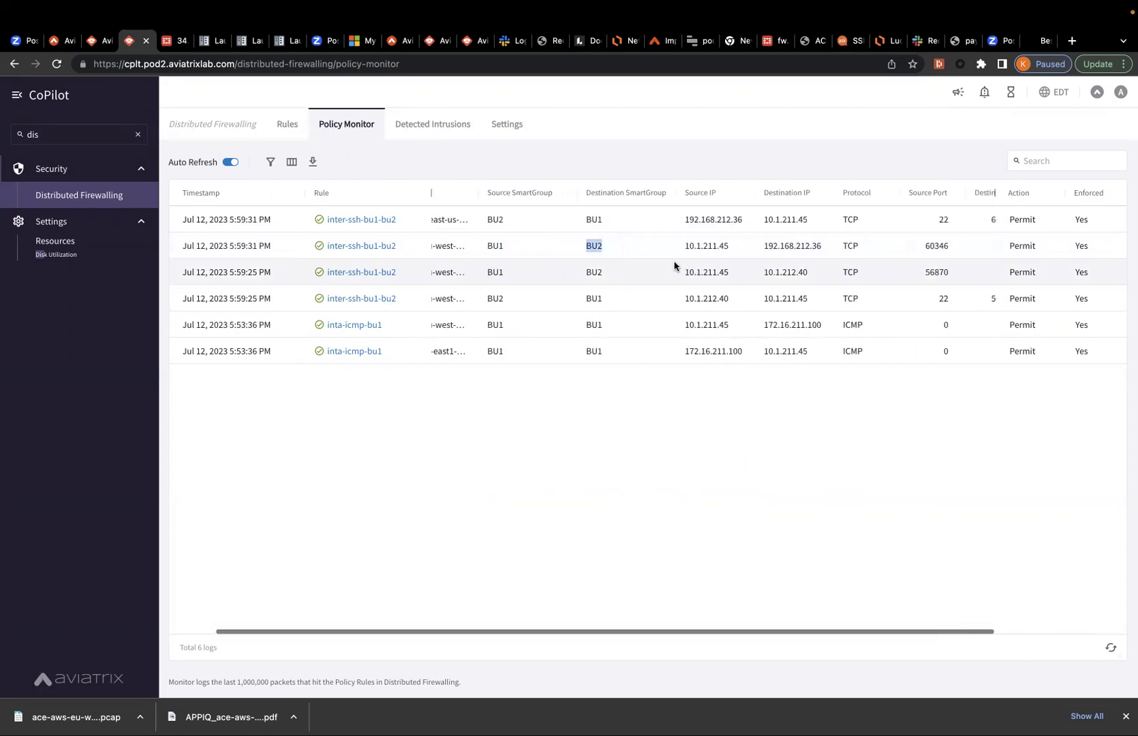
{"action": "double_click", "coordinate": [723, 246]}
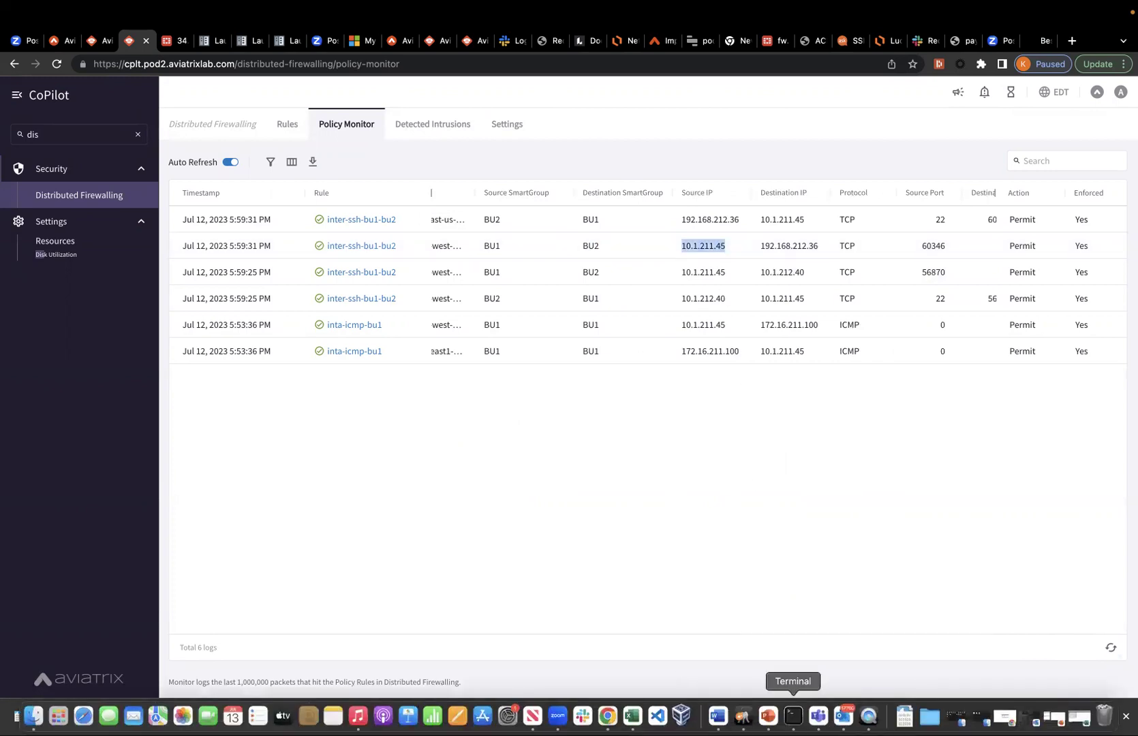
{"action": "right_click", "coordinate": [793, 716]}
{"action": "key", "text": "Escape"}
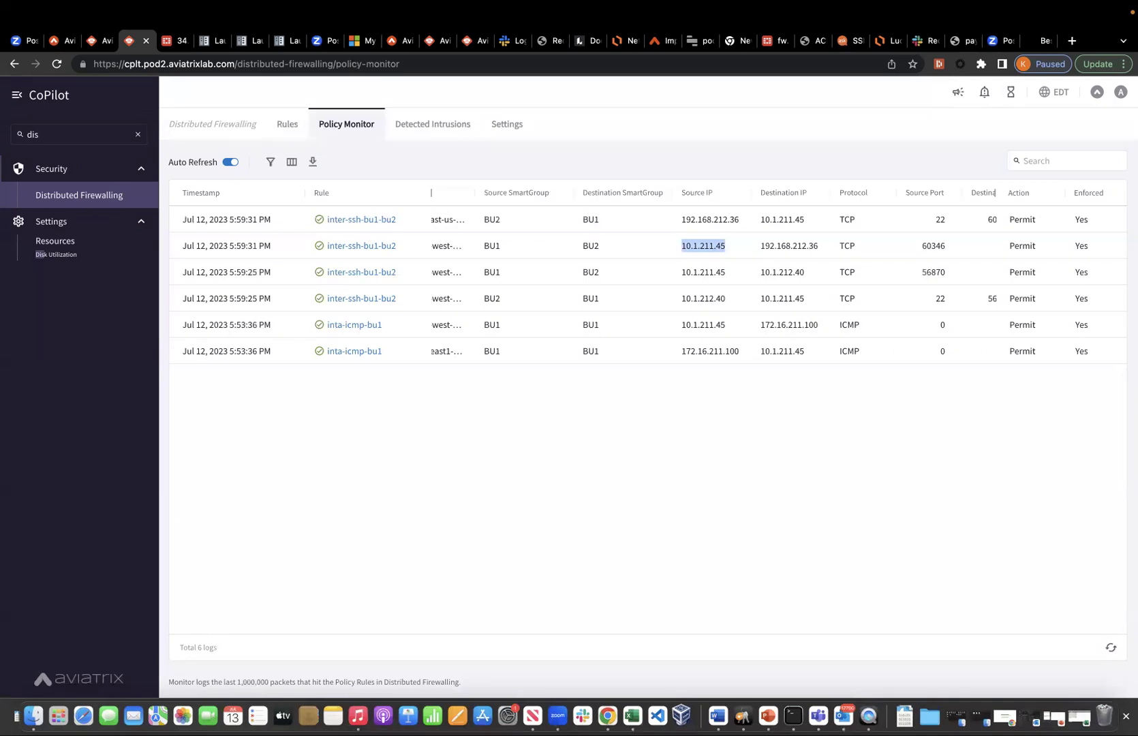
{"action": "left_click", "coordinate": [793, 716]}
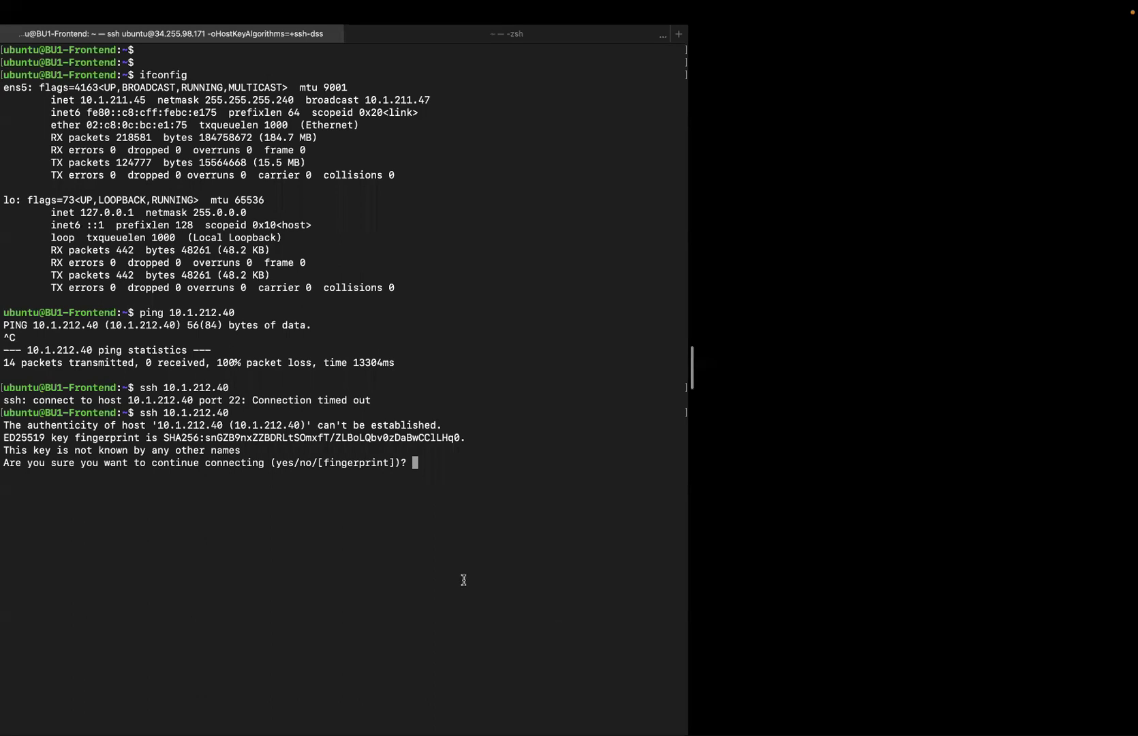
{"action": "key", "text": "ctrl+Left"}
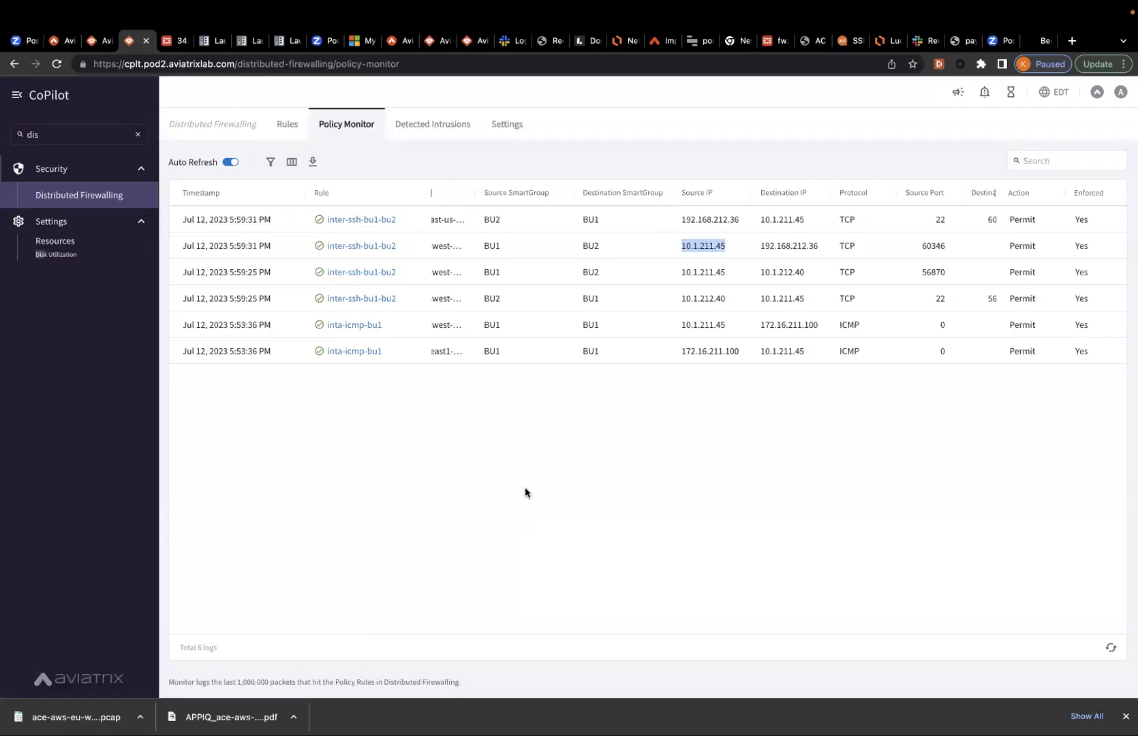
Step: Examine the source IP, destination IP and source port of the inter-ssh-bu1-bu2 log entries involving 10.1.212.40
{"action": "left_click", "coordinate": [525, 492]}
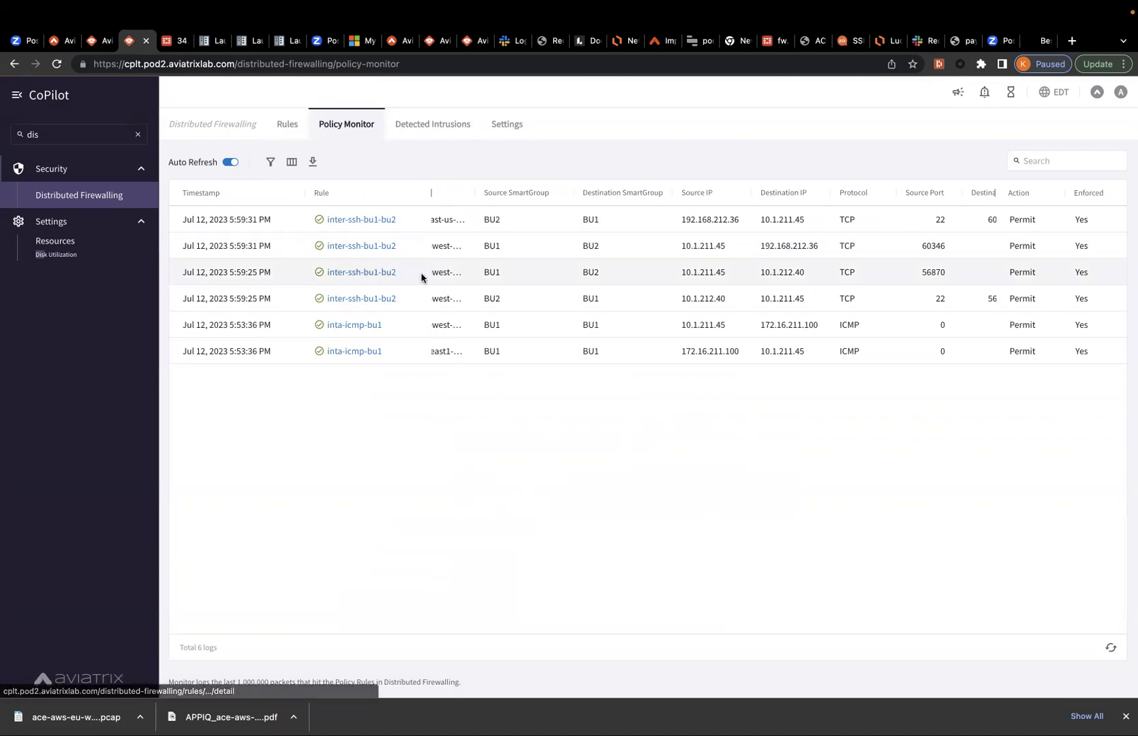
{"action": "left_click_drag", "start_coordinate": [728, 272], "coordinate": [678, 272]}
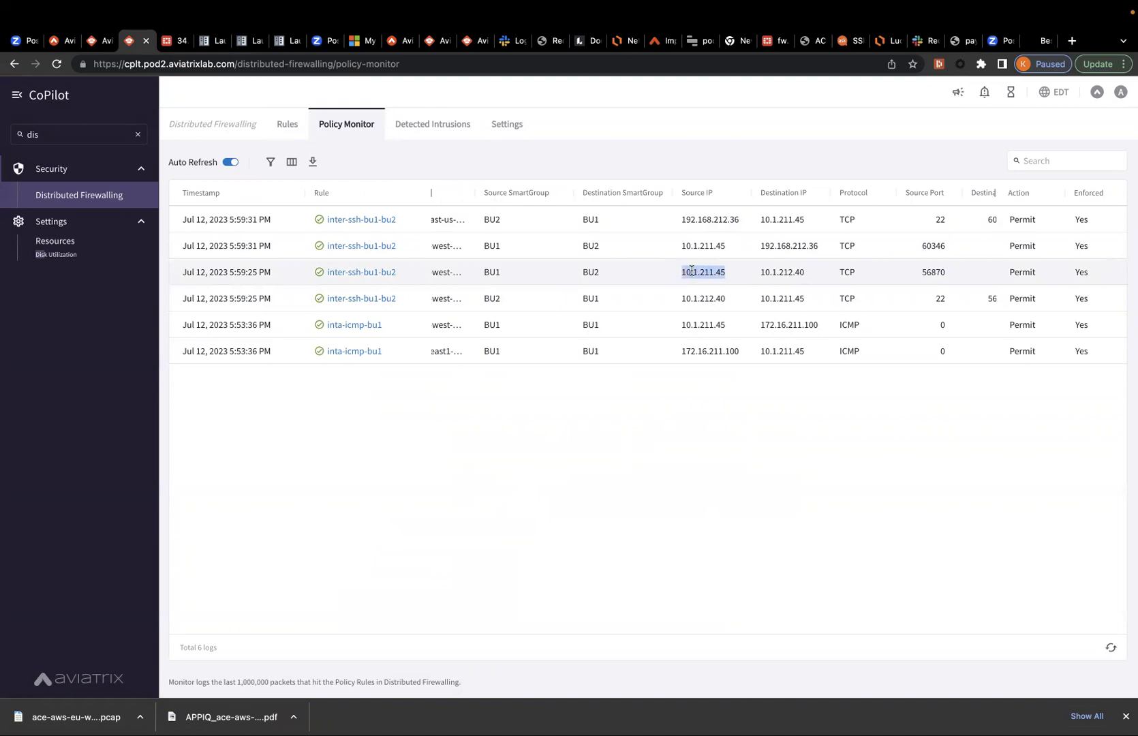
{"action": "double_click", "coordinate": [788, 272]}
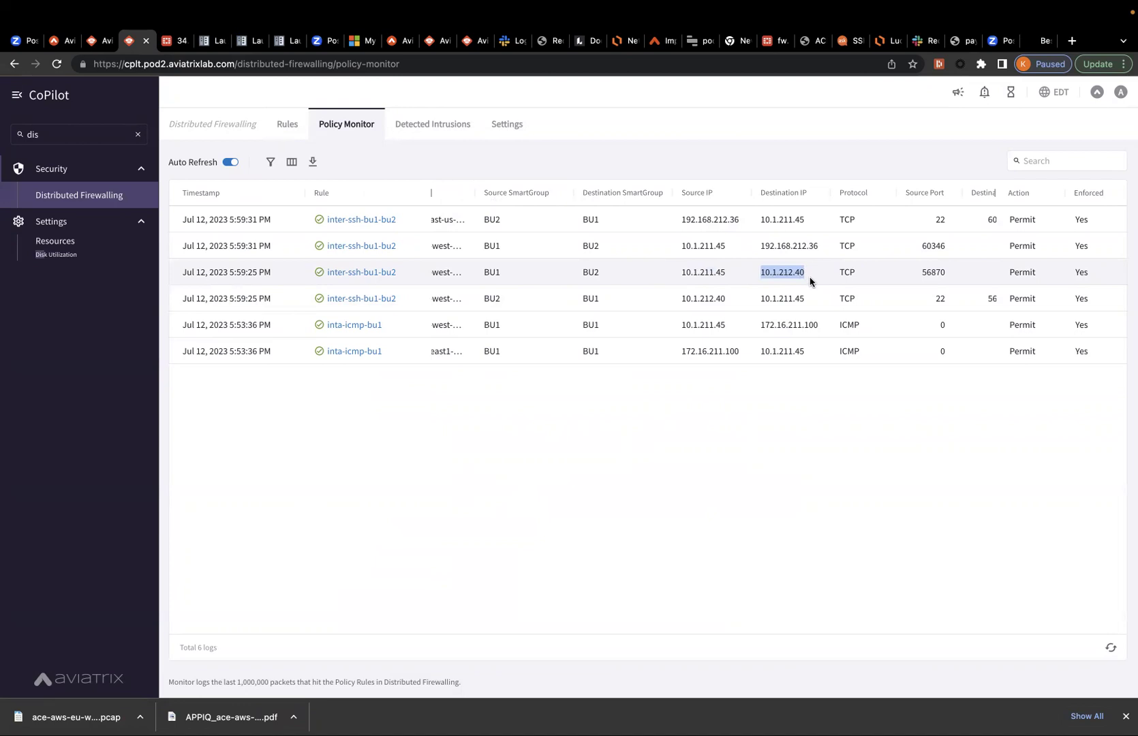
{"action": "double_click", "coordinate": [811, 300]}
{"action": "left_click", "coordinate": [811, 300]}
{"action": "double_click", "coordinate": [941, 298]}
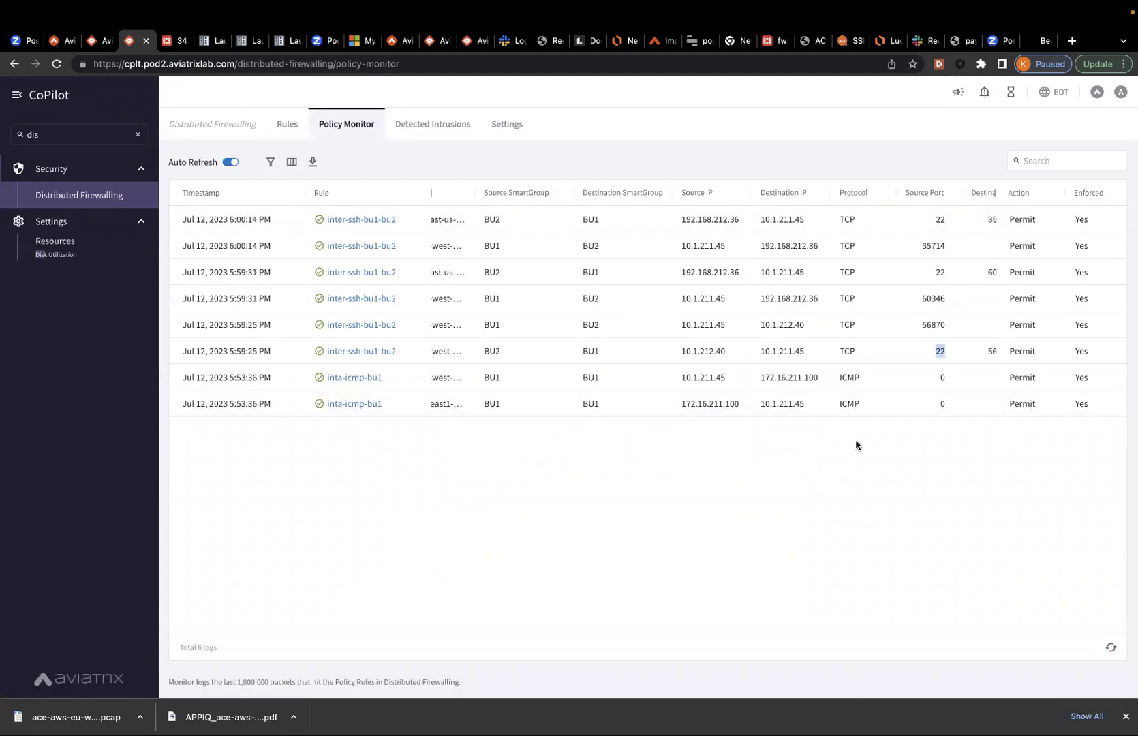
Step: In Terminal, accept the host key for 10.1.212.40, log in with the account password, and exit the BU2-Mobile-App session
{"action": "key", "text": "ctrl+Right"}
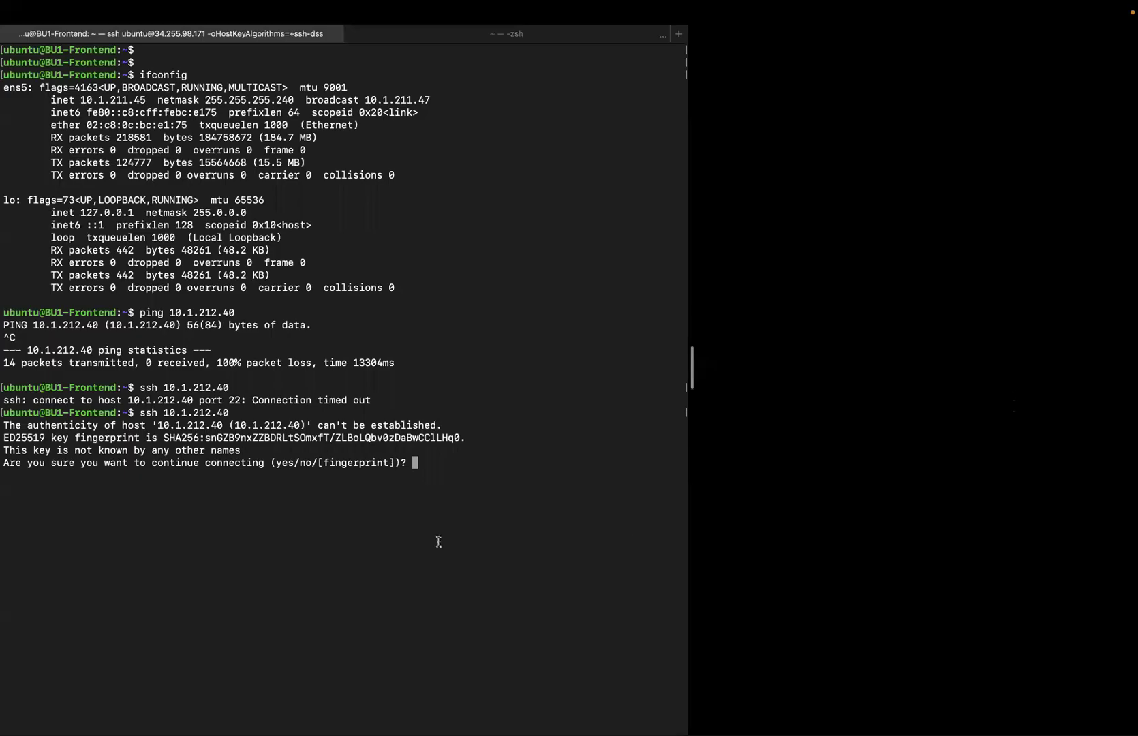
{"action": "type", "text": "yes"}
{"action": "key", "text": "Return"}
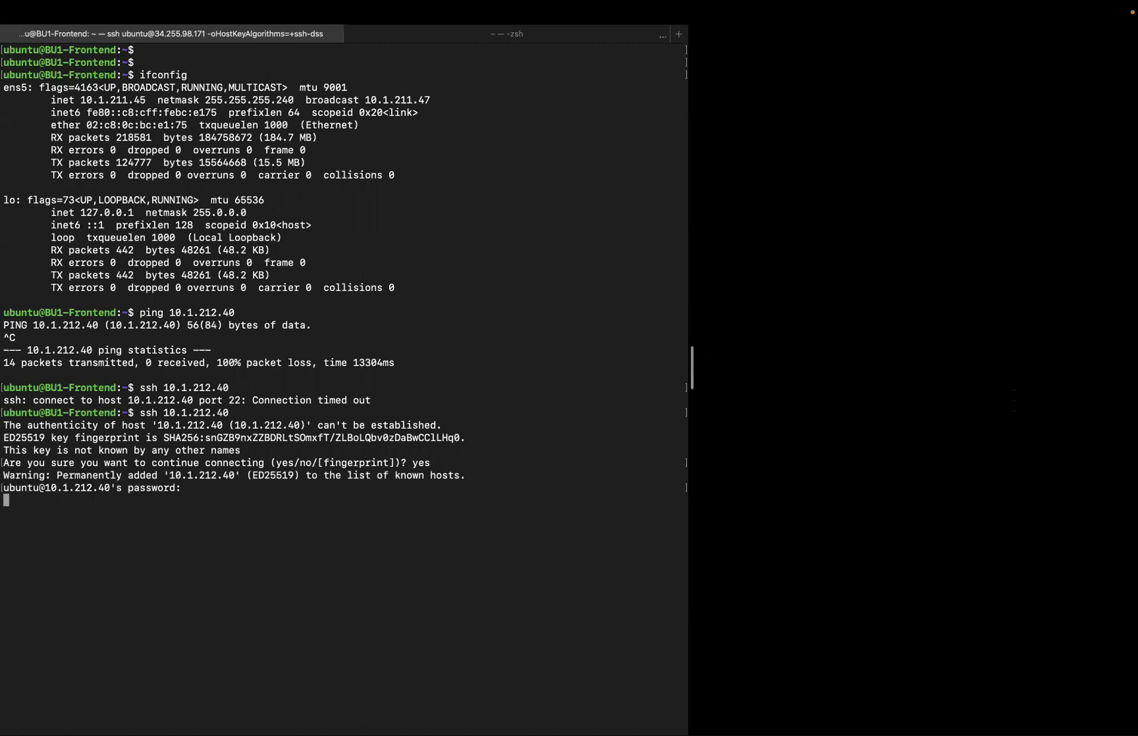
{"action": "key", "text": "Return"}
{"action": "left_click_drag", "start_coordinate": [32, 722], "coordinate": [105, 725]}
{"action": "left_click", "coordinate": [313, 613]}
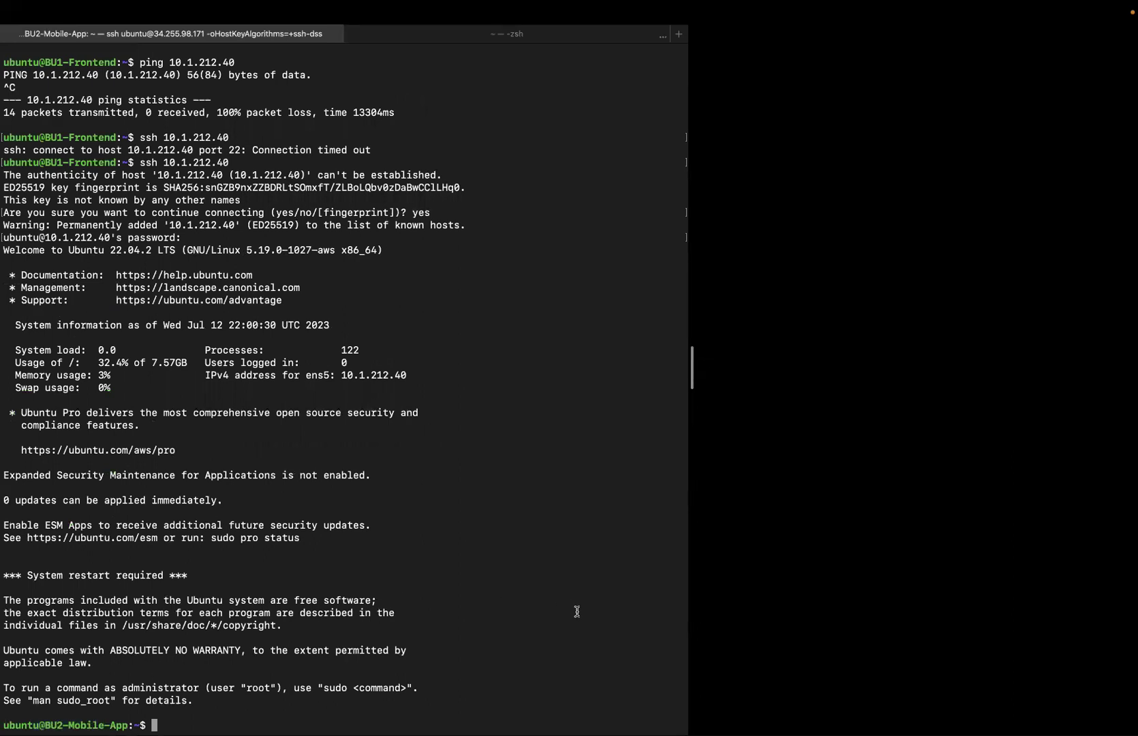
{"action": "type", "text": "exit"}
{"action": "key", "text": "Return"}
Step: Return to Chrome and review the inter-ssh-bu1-bu2 rule's destination in the distributed firewalling rules list
{"action": "key", "text": "ctrl+Left"}
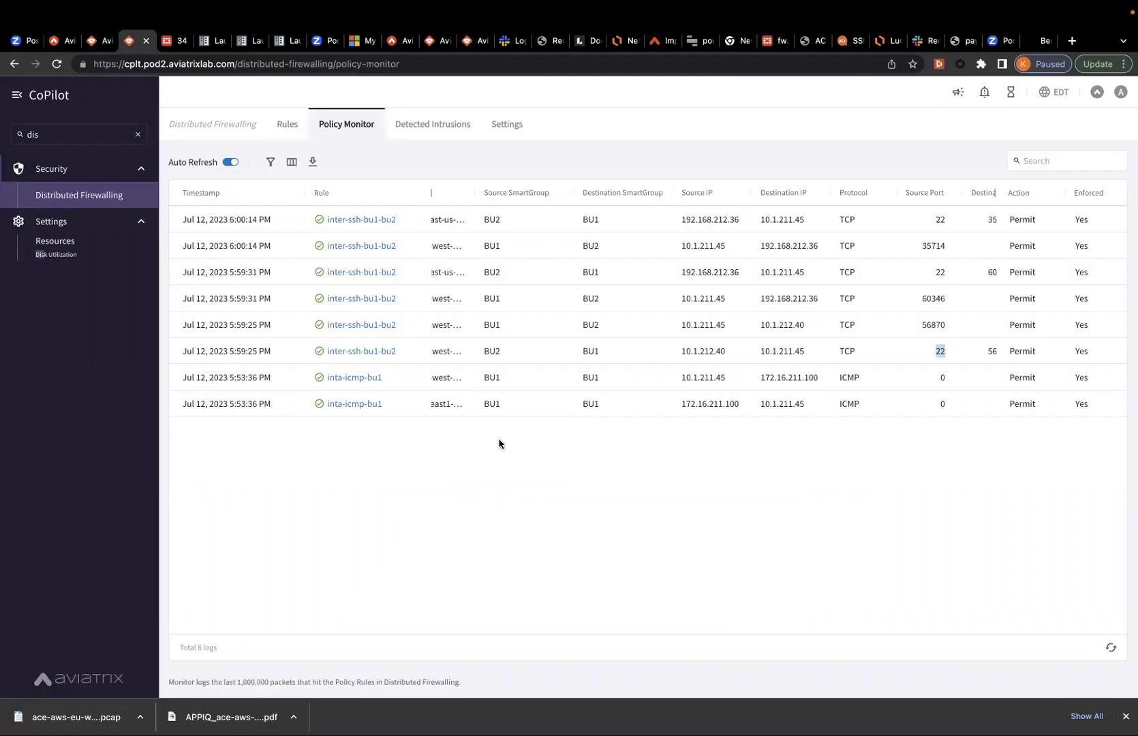
{"action": "left_click", "coordinate": [287, 125]}
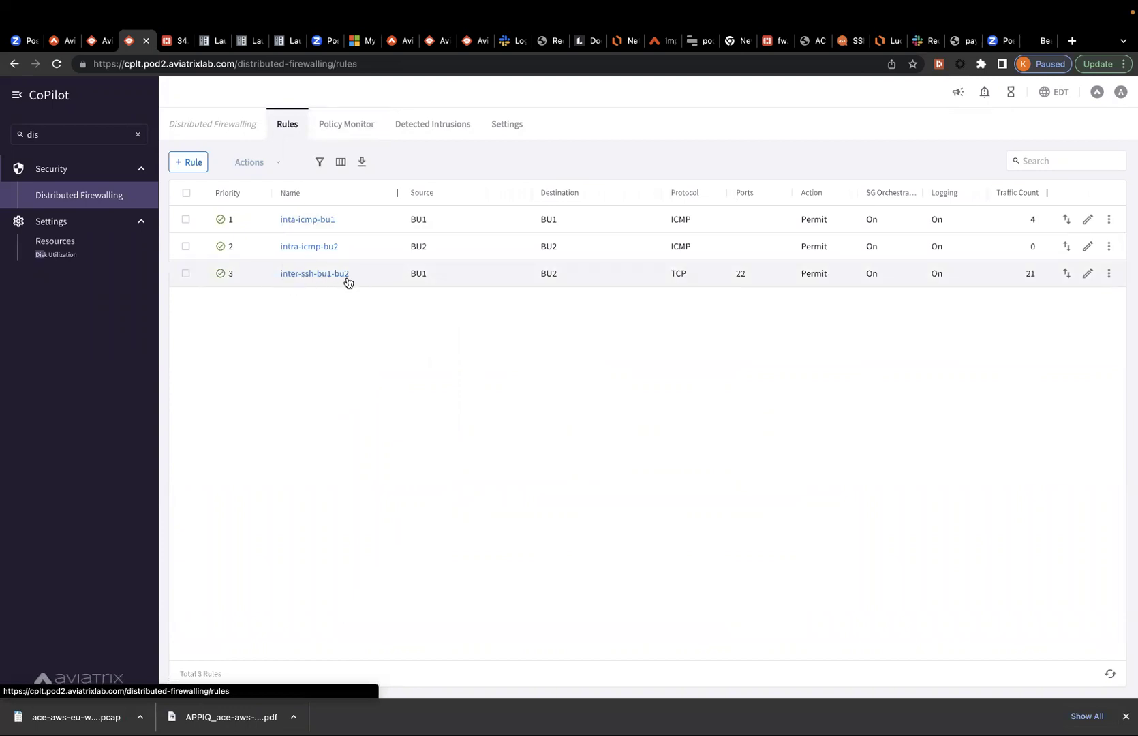
{"action": "left_click_drag", "start_coordinate": [550, 274], "coordinate": [546, 274]}
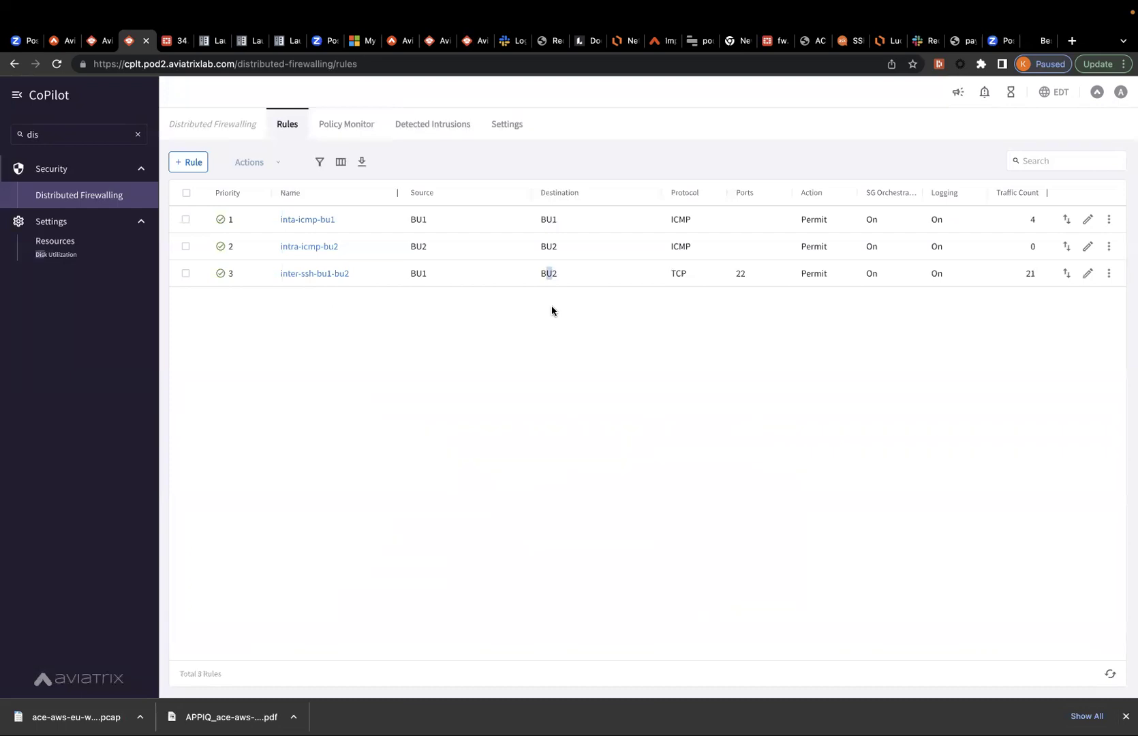
Step: Switch to Terminal and run curl 10.1.212.40 from the BU1 frontend
{"action": "key", "text": "ctrl+Right"}
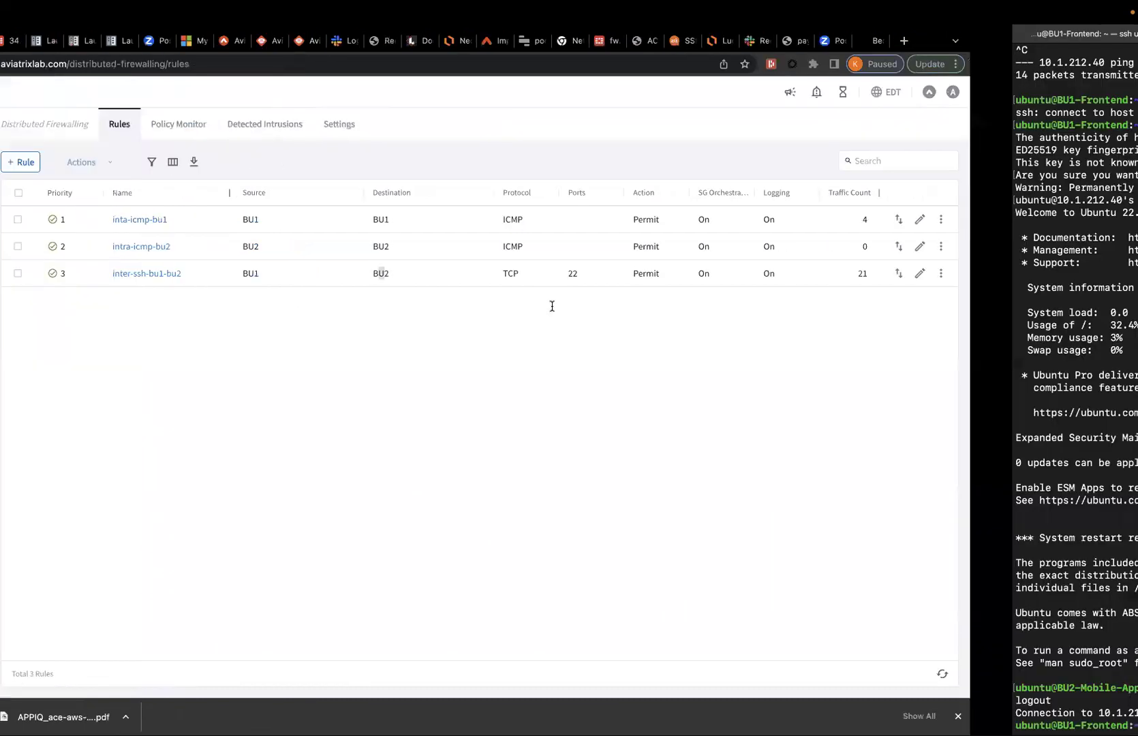
{"action": "type", "text": "curl 10."}
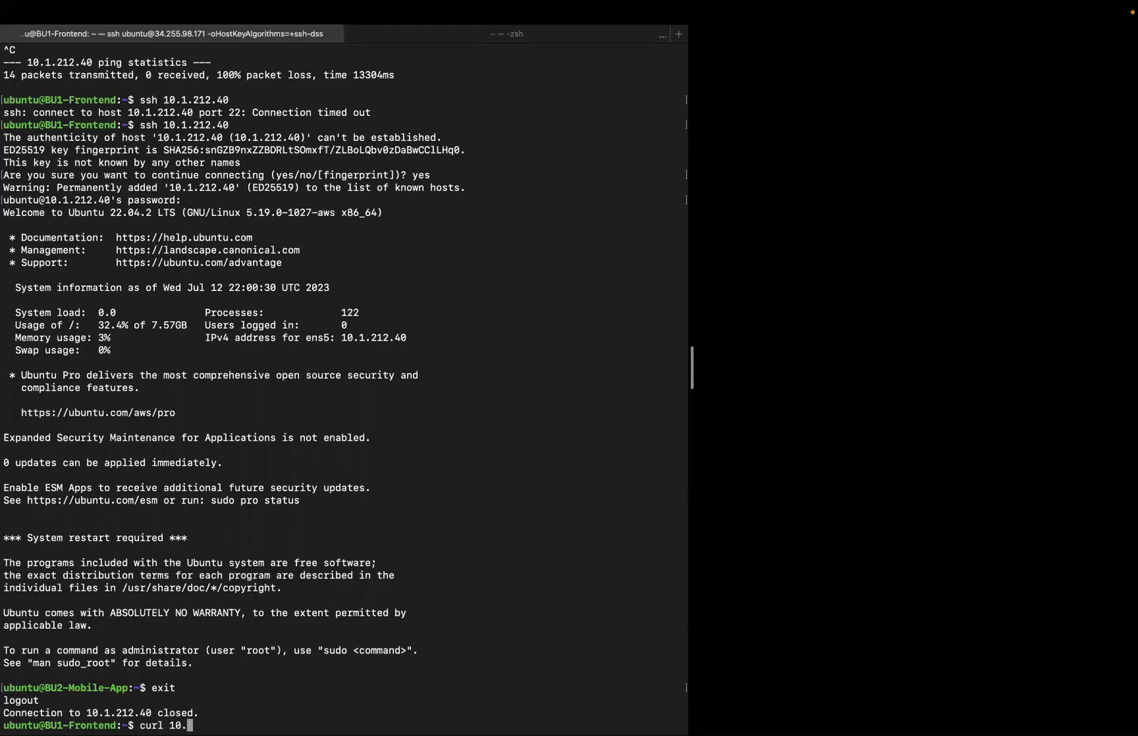
{"action": "type", "text": "1.212.40"}
{"action": "key", "text": "Return"}
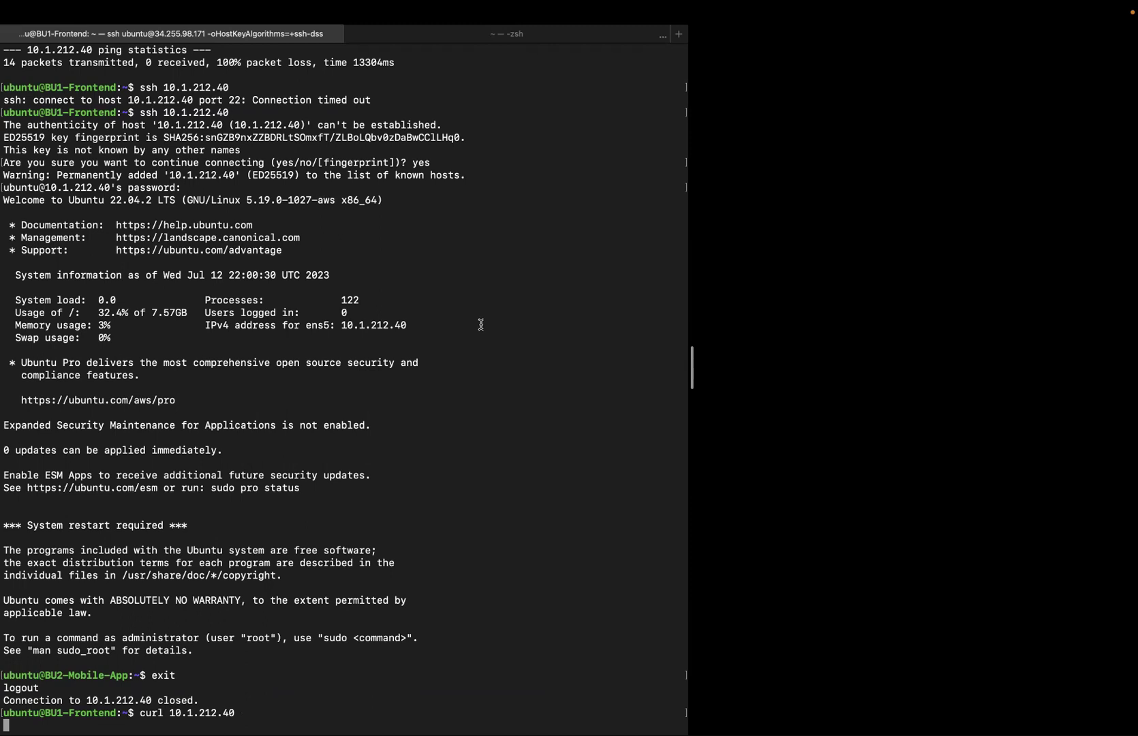
Step: Return to Chrome and start a new distributed firewalling rule named inter-http-bu1-bu2
{"action": "key", "text": "ctrl+Left"}
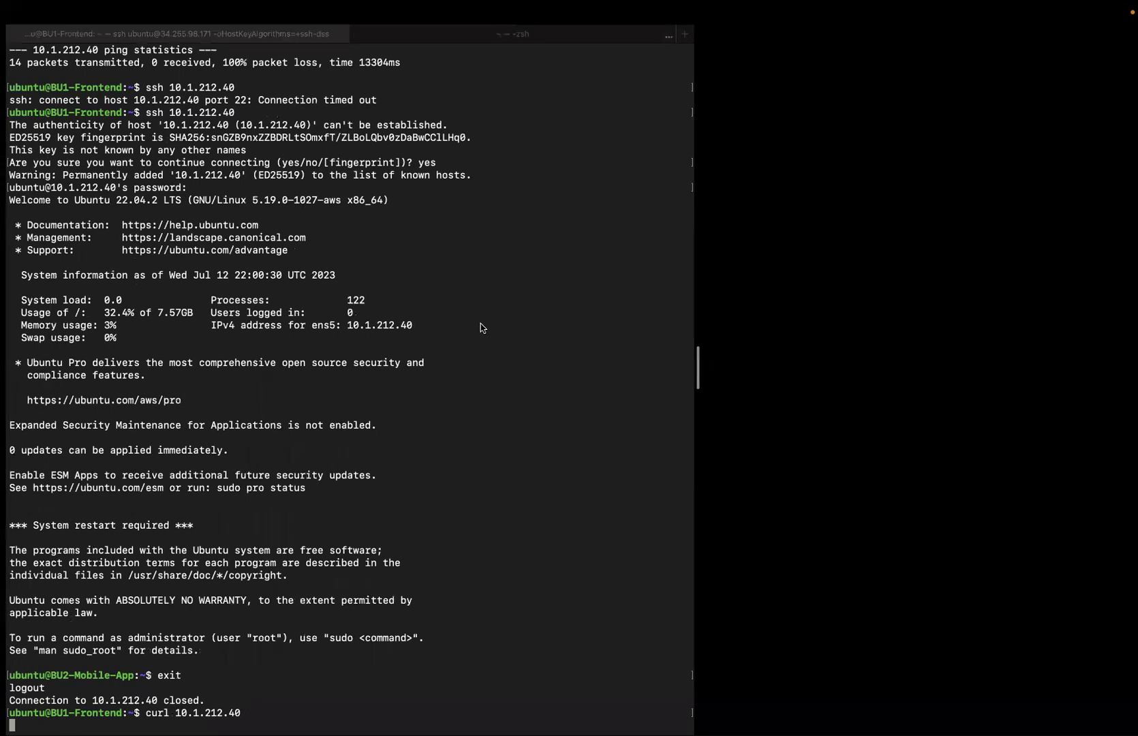
{"action": "left_click", "coordinate": [193, 167]}
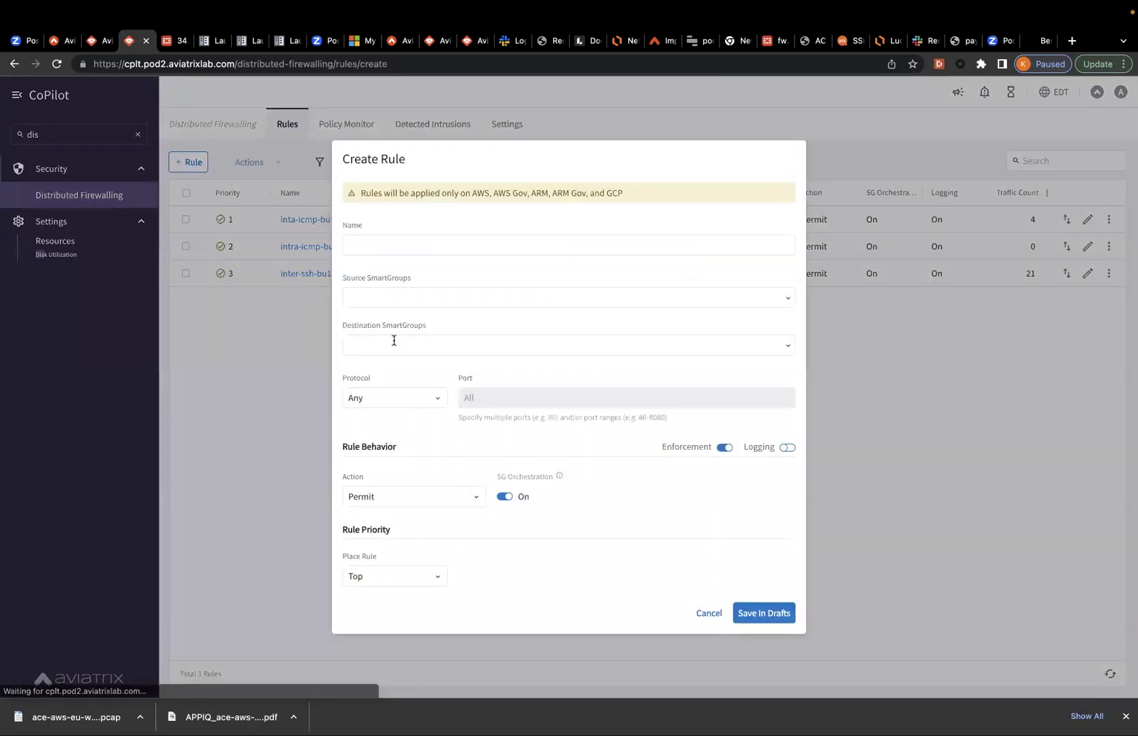
{"action": "left_click", "coordinate": [430, 247]}
{"action": "type", "text": "inter-ht"}
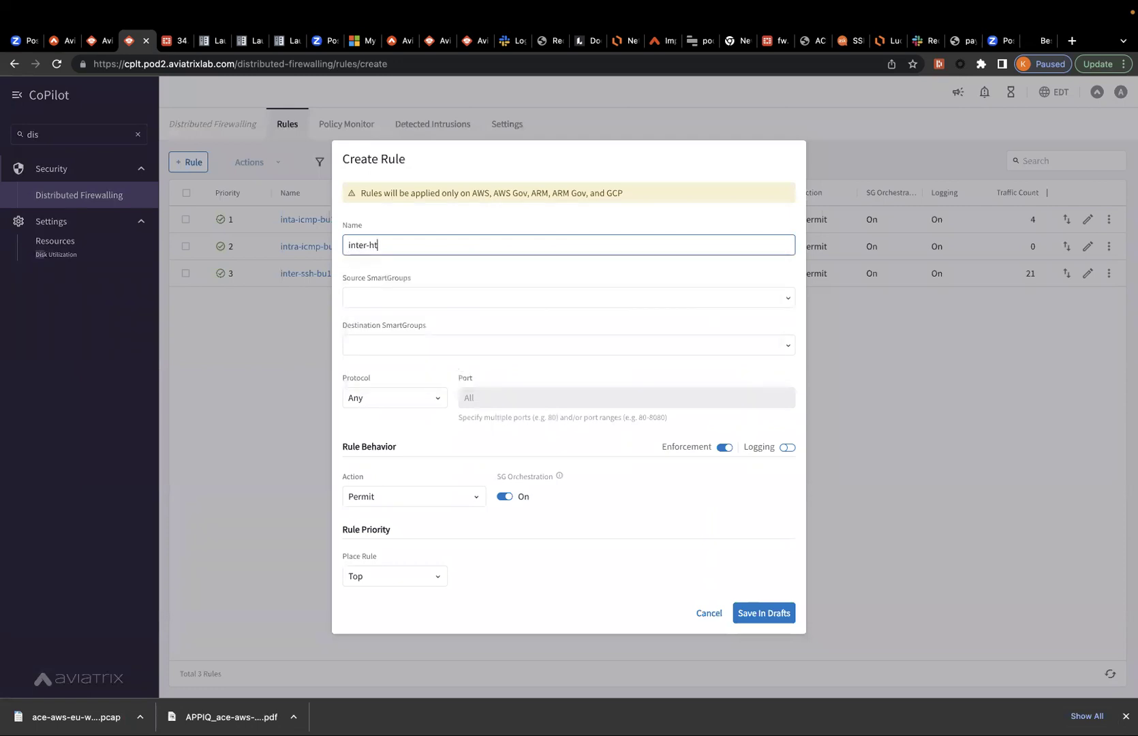
{"action": "type", "text": "tp-bu1-bu2"}
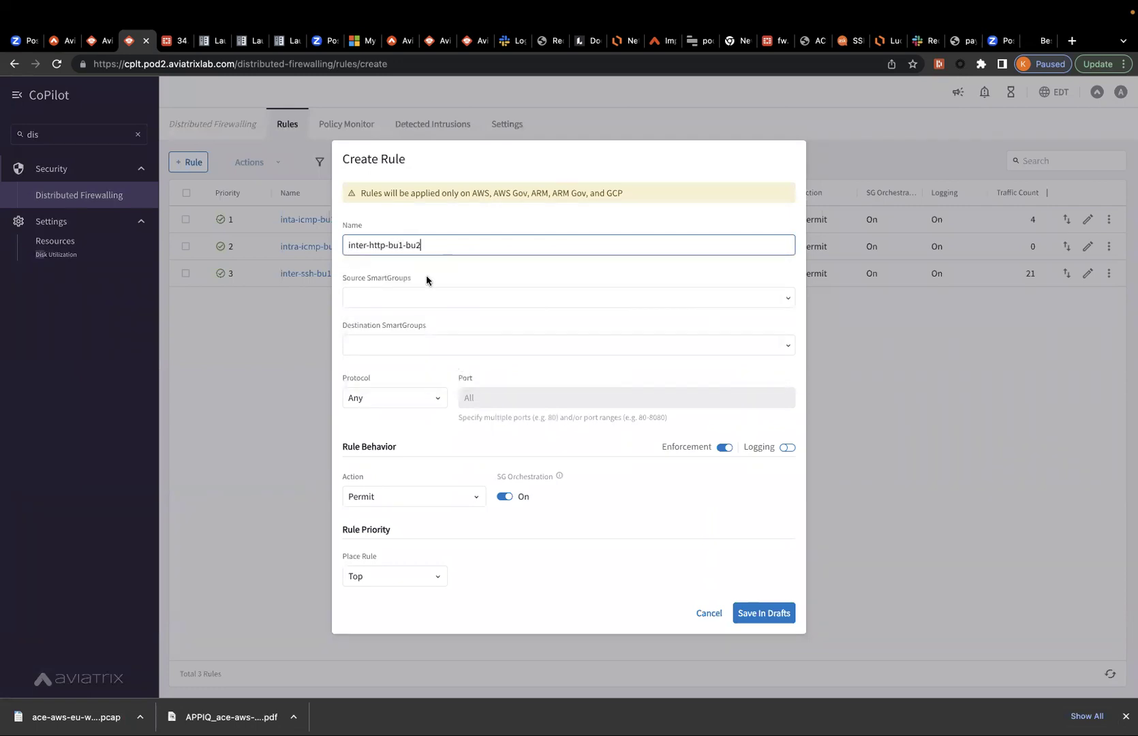
Step: Set BU1 as the rule's source SmartGroup and BU2 as its destination SmartGroup
{"action": "left_click", "coordinate": [423, 297]}
{"action": "left_click", "coordinate": [356, 318]}
{"action": "left_click", "coordinate": [430, 265]}
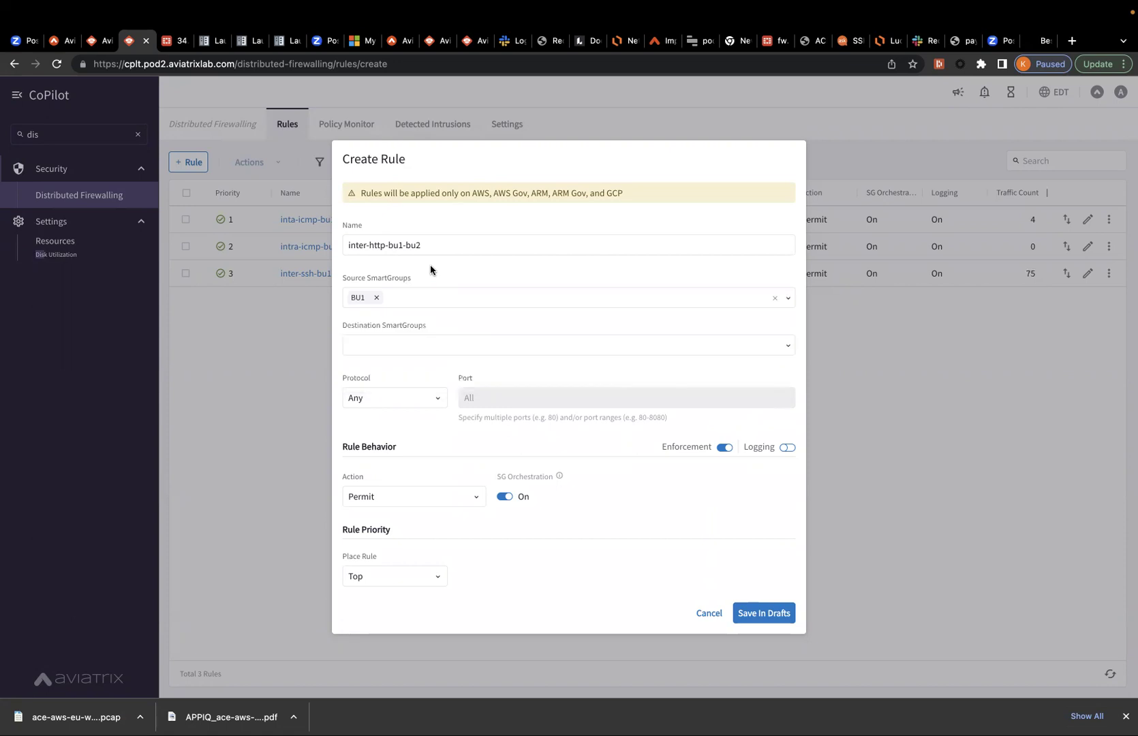
{"action": "left_click", "coordinate": [387, 349]}
{"action": "left_click", "coordinate": [379, 390]}
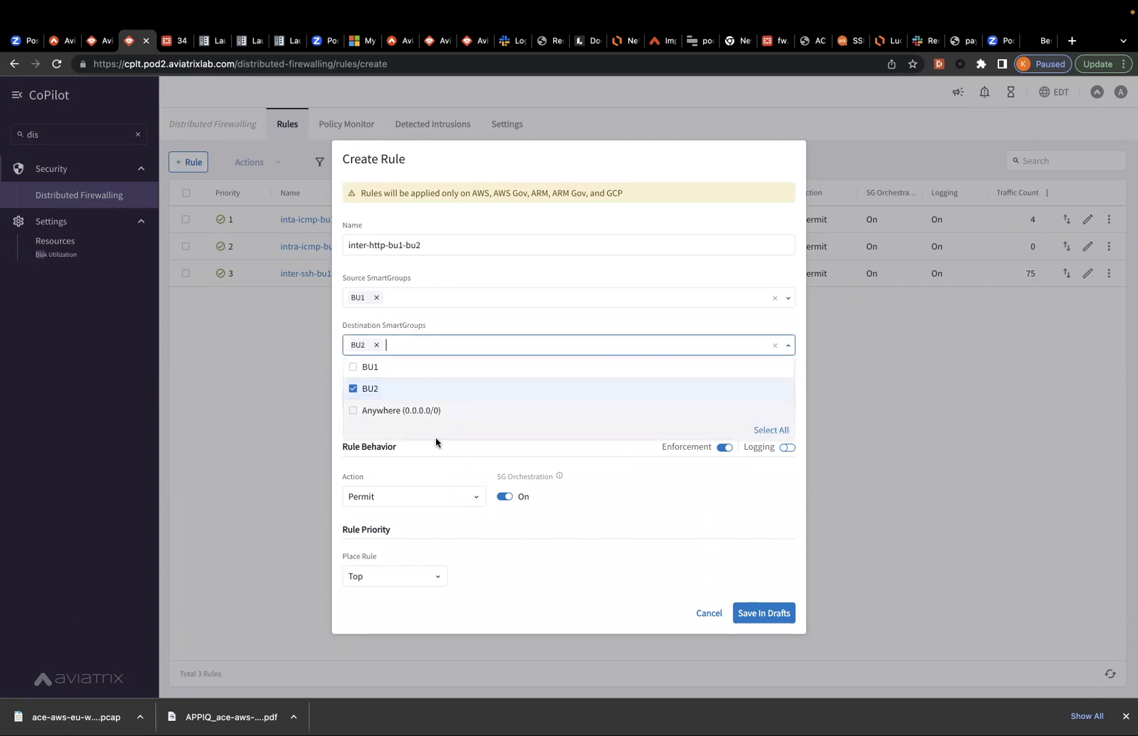
{"action": "left_click", "coordinate": [488, 511]}
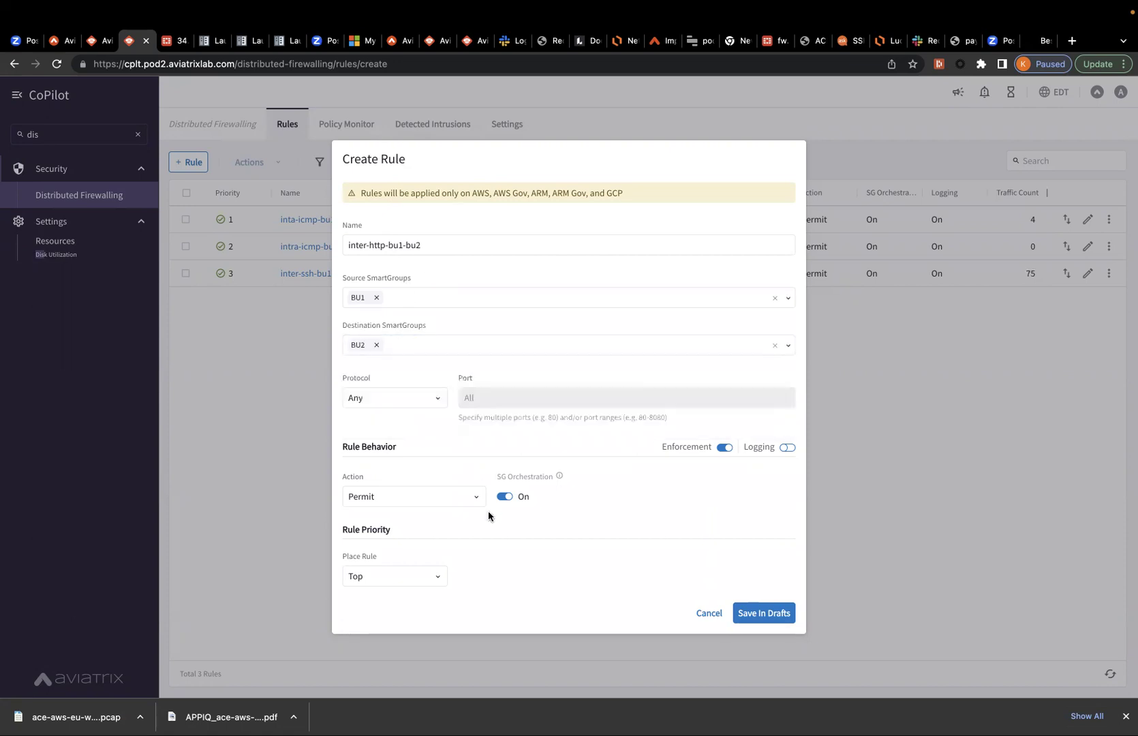
Step: Set the rule's protocol to TCP with port 80 and enable logging
{"action": "left_click", "coordinate": [422, 400]}
{"action": "left_click", "coordinate": [404, 440]}
{"action": "left_click", "coordinate": [502, 399]}
{"action": "type", "text": "80"}
{"action": "left_click", "coordinate": [787, 448]}
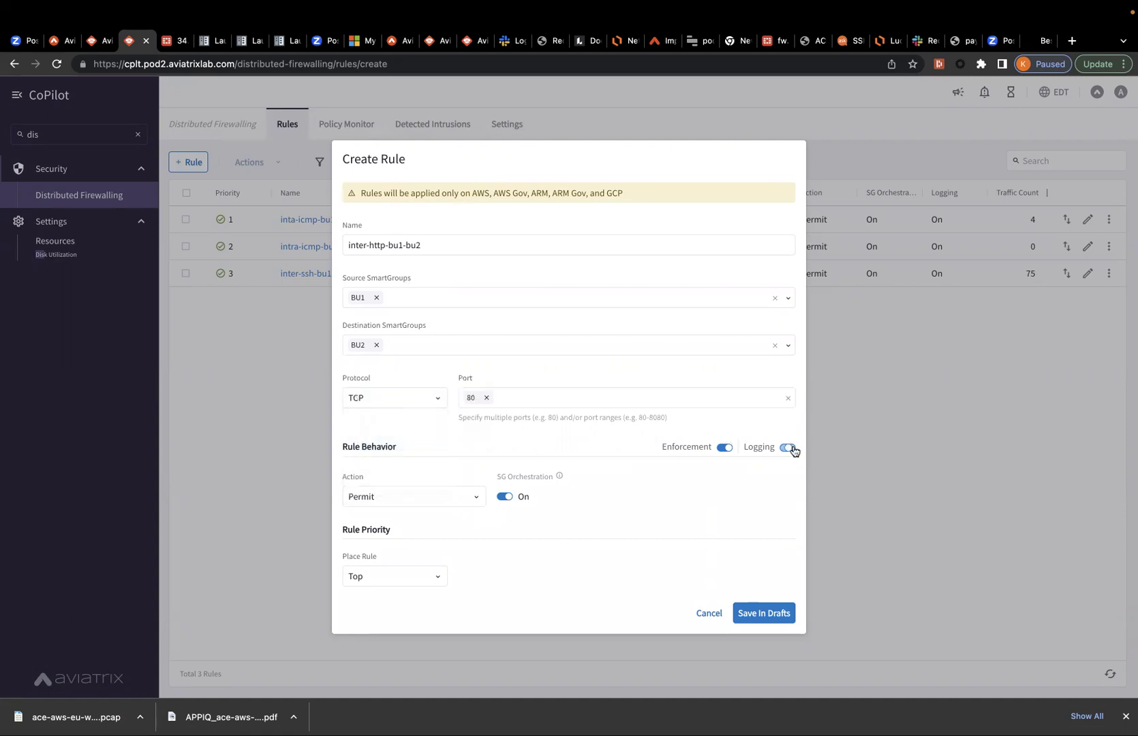
Step: Place the rule at the bottom of the priority order with SG Orchestration on, and save it in drafts
{"action": "left_click", "coordinate": [504, 496]}
{"action": "left_click", "coordinate": [406, 580]}
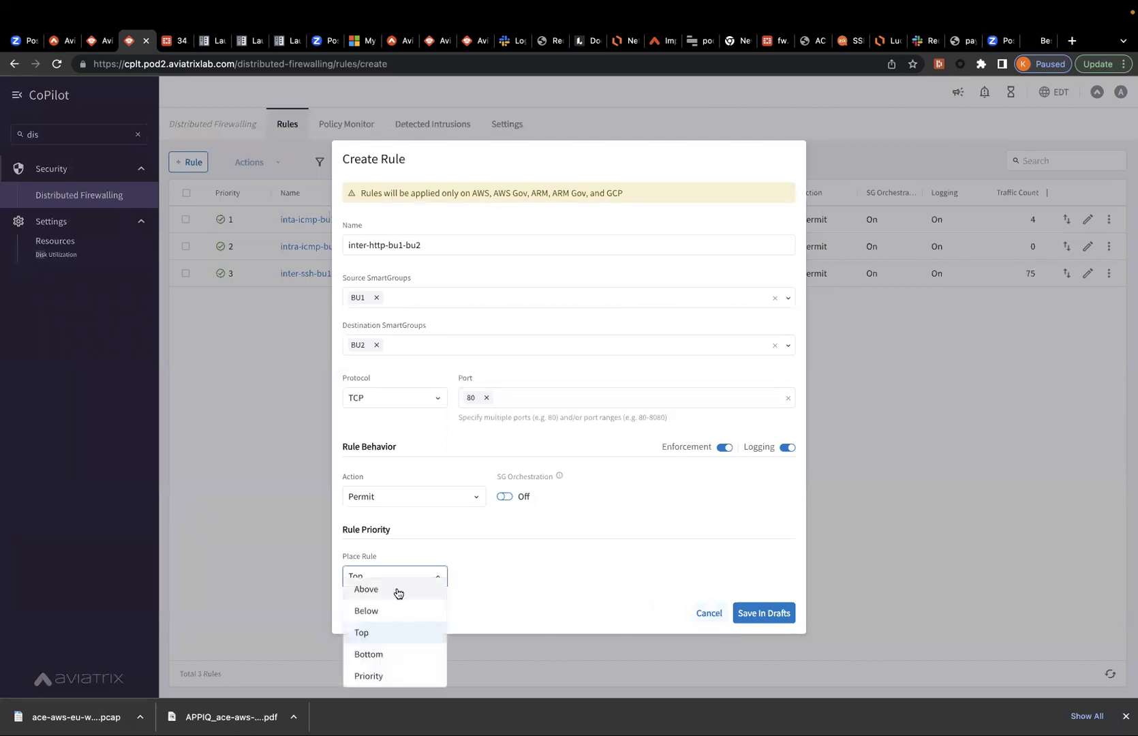
{"action": "left_click", "coordinate": [403, 656]}
{"action": "left_click", "coordinate": [760, 613]}
Step: Interrupt the pending curl request in Terminal and commit the drafted inter-http-bu1-bu2 rule in Chrome
{"action": "key", "text": "ctrl+Right"}
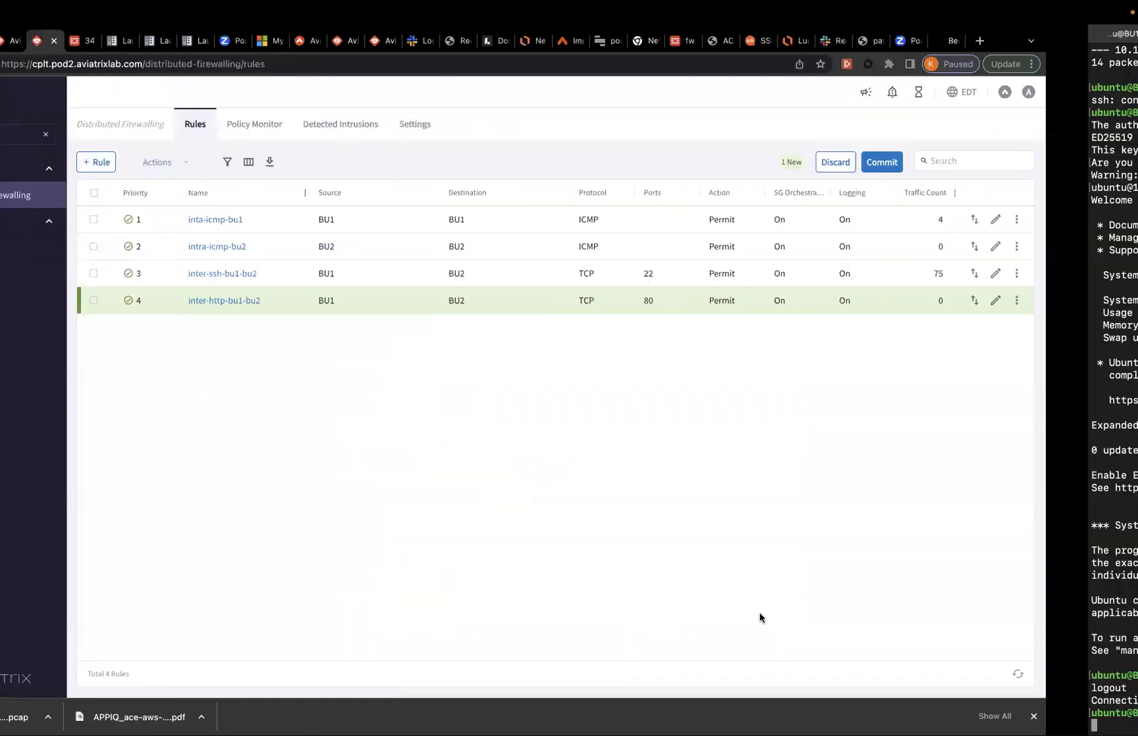
{"action": "key", "text": "Return"}
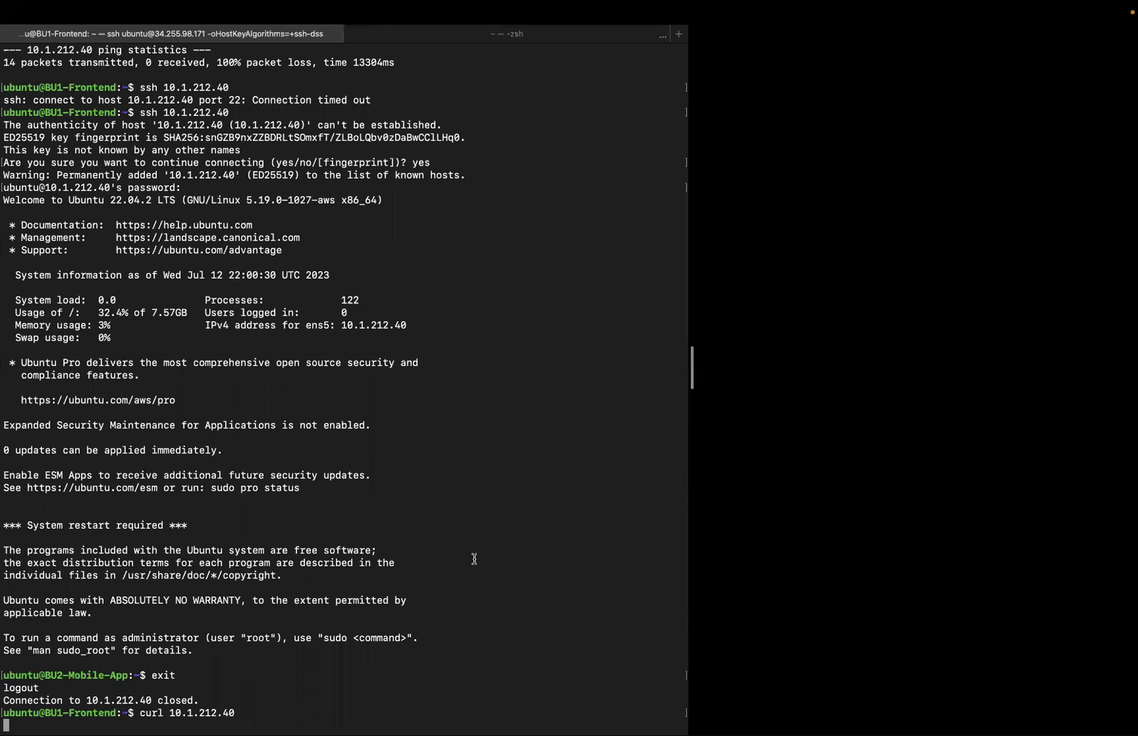
{"action": "key", "text": "ctrl+c"}
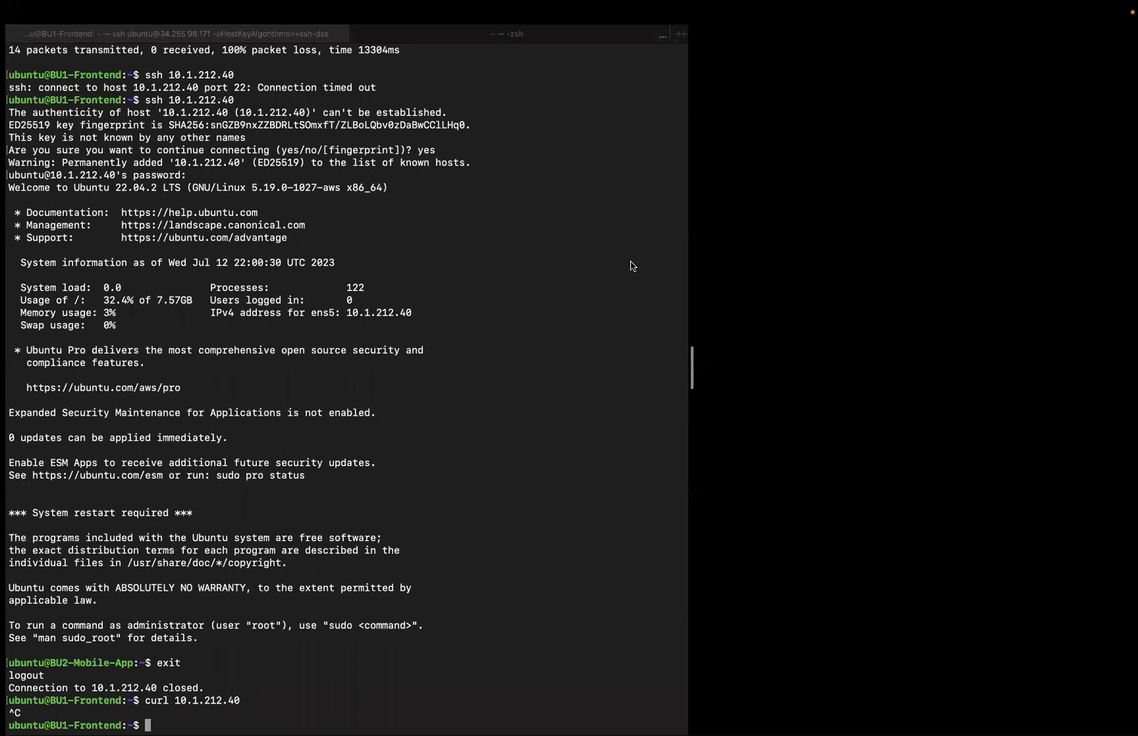
{"action": "key", "text": "ctrl+Left"}
{"action": "left_click", "coordinate": [960, 163]}
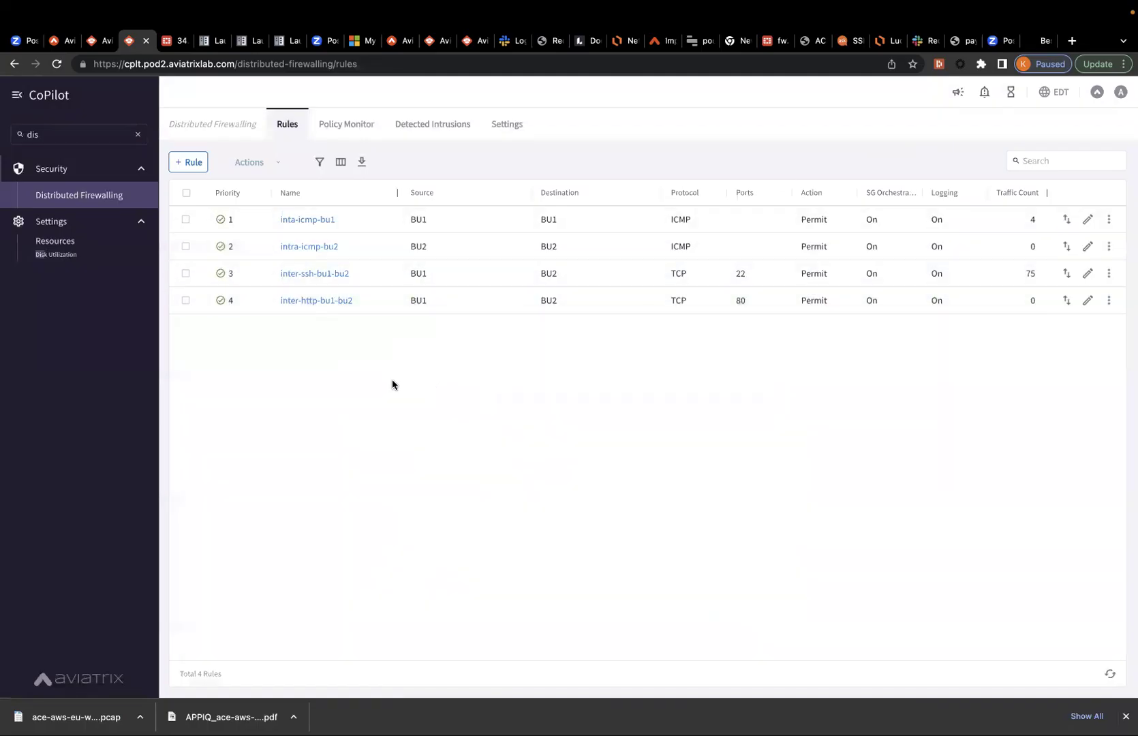
Step: In Terminal, rerun curl 10.1.212.40 from the BU1 frontend and highlight its response
{"action": "key", "text": "ctrl+Right"}
{"action": "key", "text": "Up"}
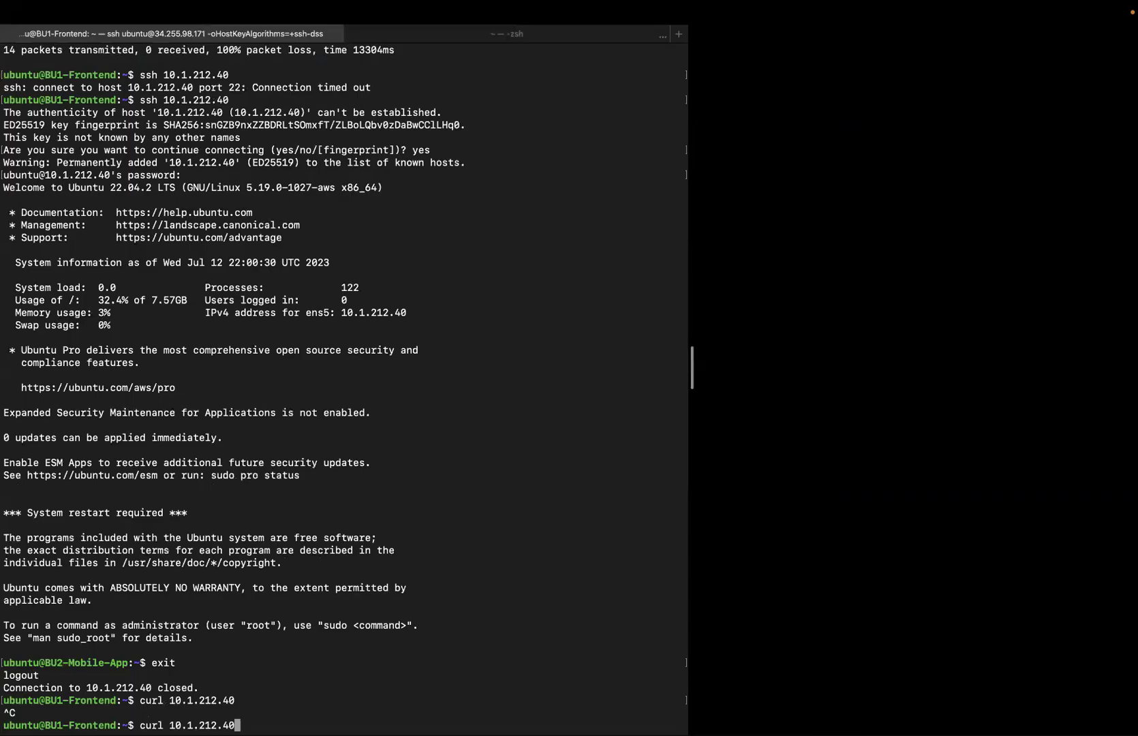
{"action": "key", "text": "Return"}
{"action": "left_click_drag", "start_coordinate": [39, 714], "coordinate": [251, 714]}
Step: Return to Chrome and examine the source and destination IPs of the newest inter-http entry in Policy Monitor
{"action": "key", "text": "ctrl+Left"}
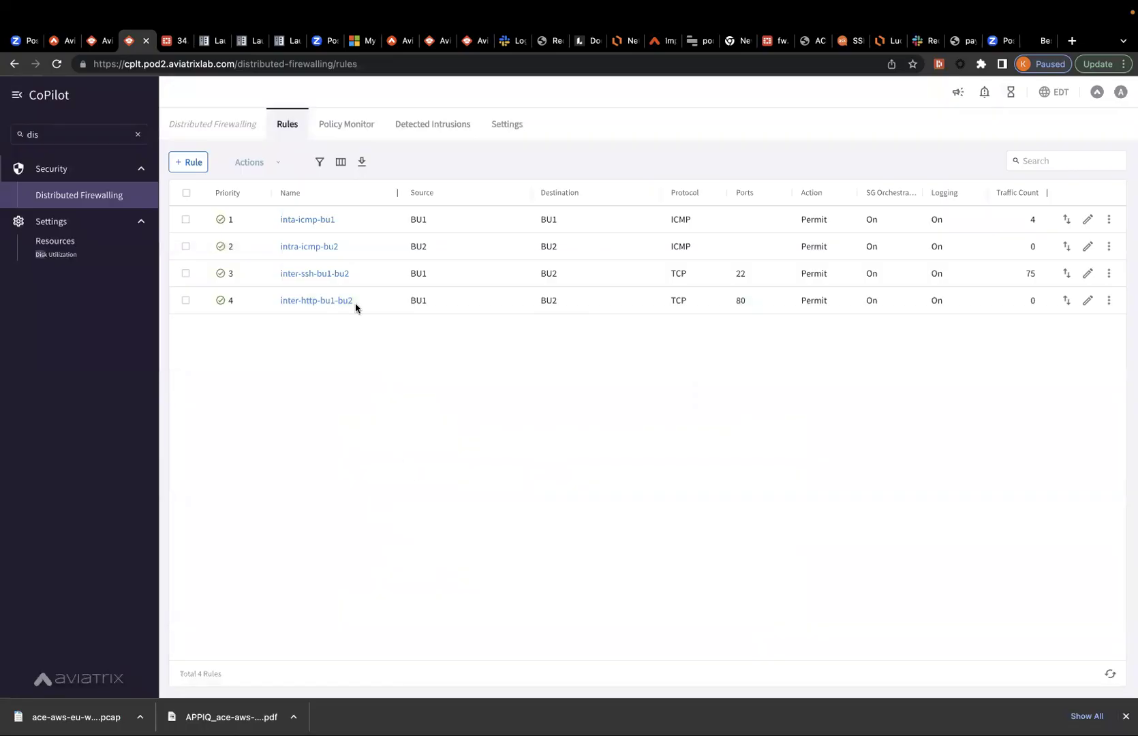
{"action": "left_click", "coordinate": [348, 133]}
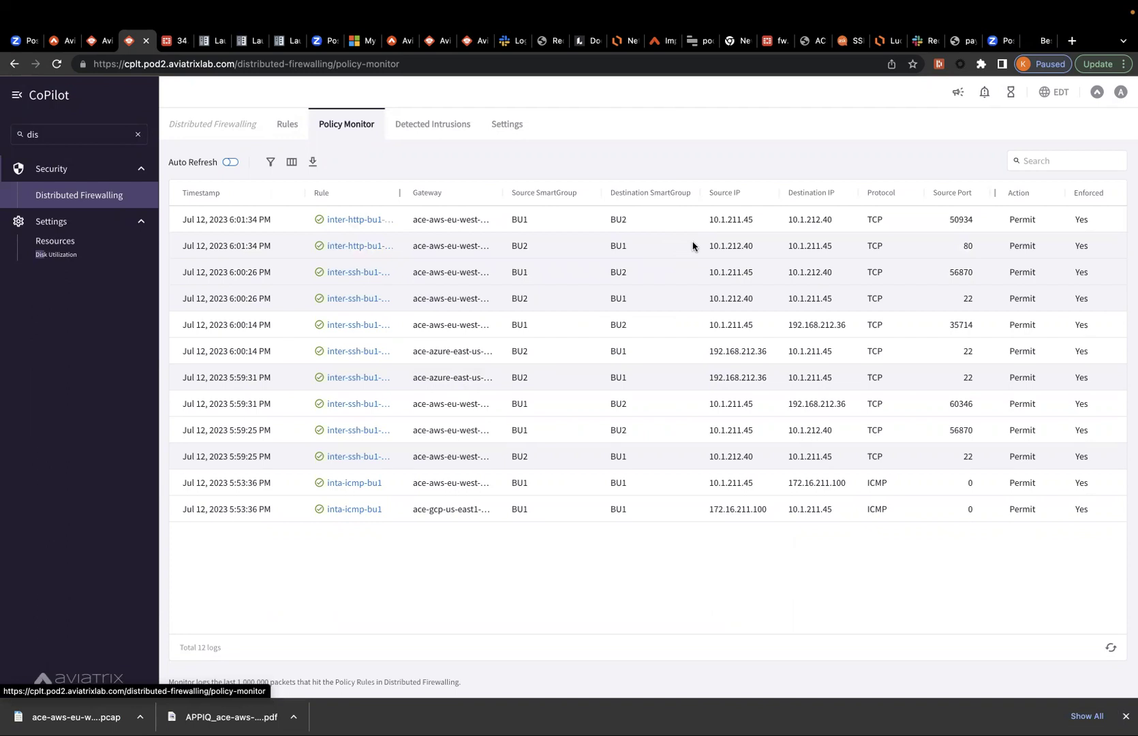
{"action": "left_click_drag", "start_coordinate": [707, 218], "coordinate": [768, 219]}
{"action": "double_click", "coordinate": [793, 219]}
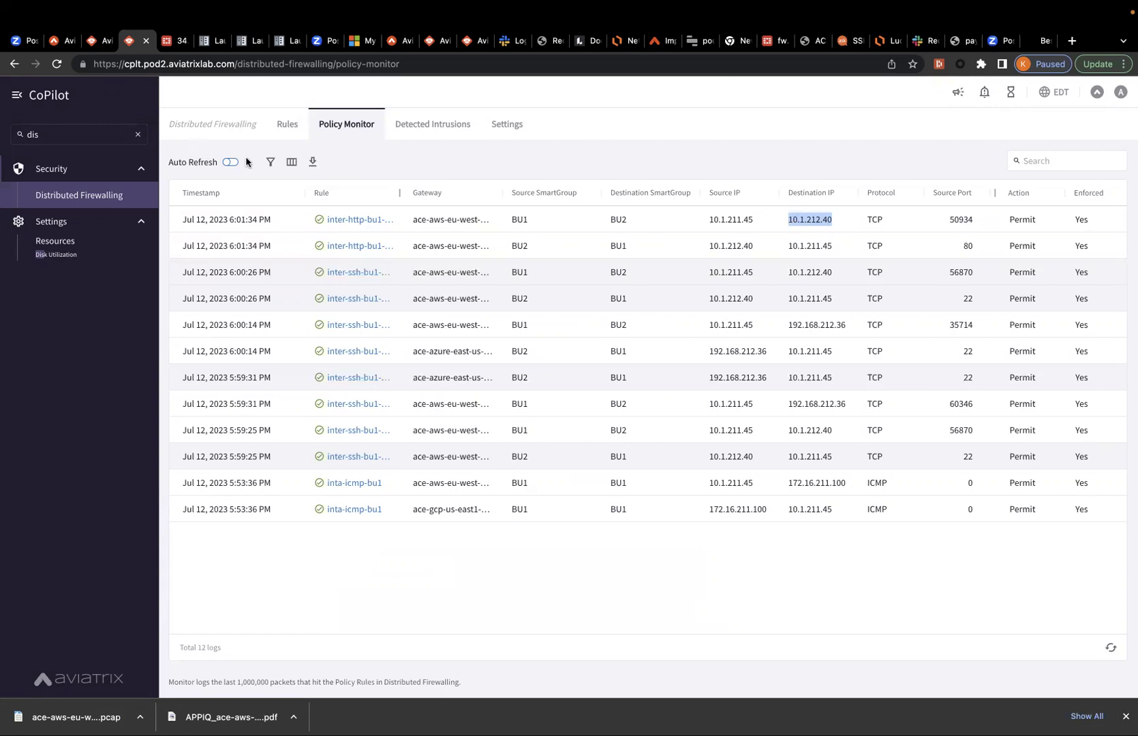
Step: Review which columns can be shown or hidden in the Policy Monitor log, leaving the selection as is
{"action": "left_click", "coordinate": [289, 163]}
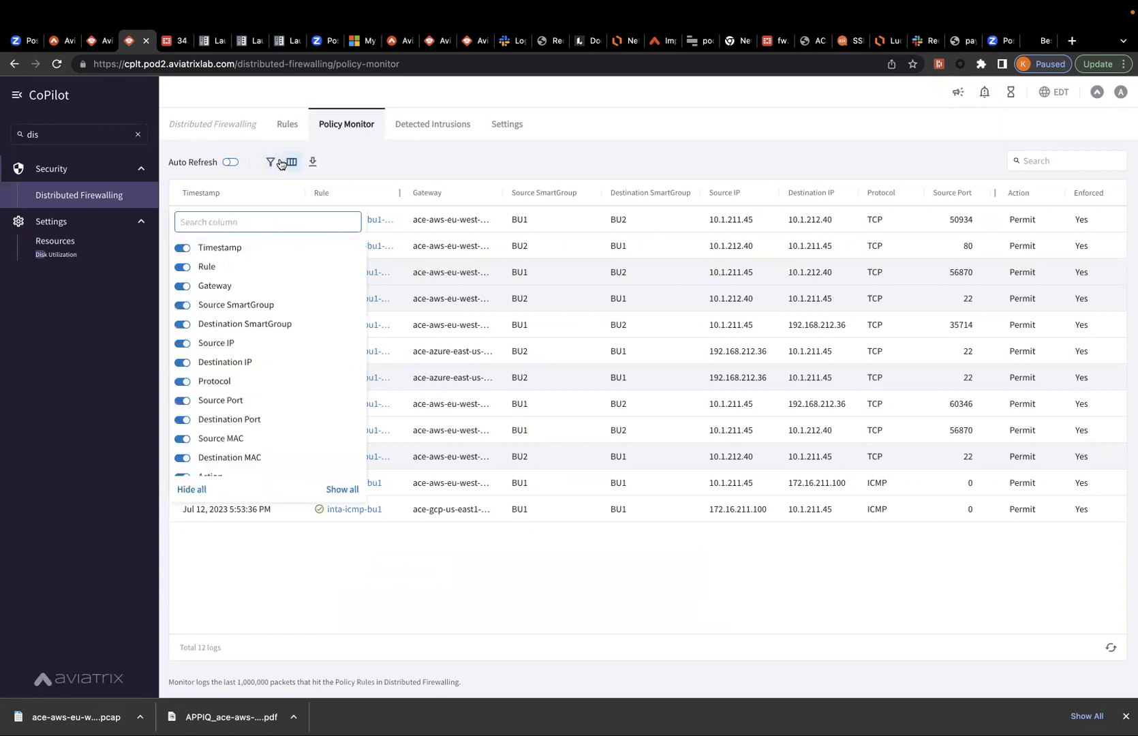
{"action": "scroll", "coordinate": [248, 376], "scroll_direction": "down", "scroll_amount": 1}
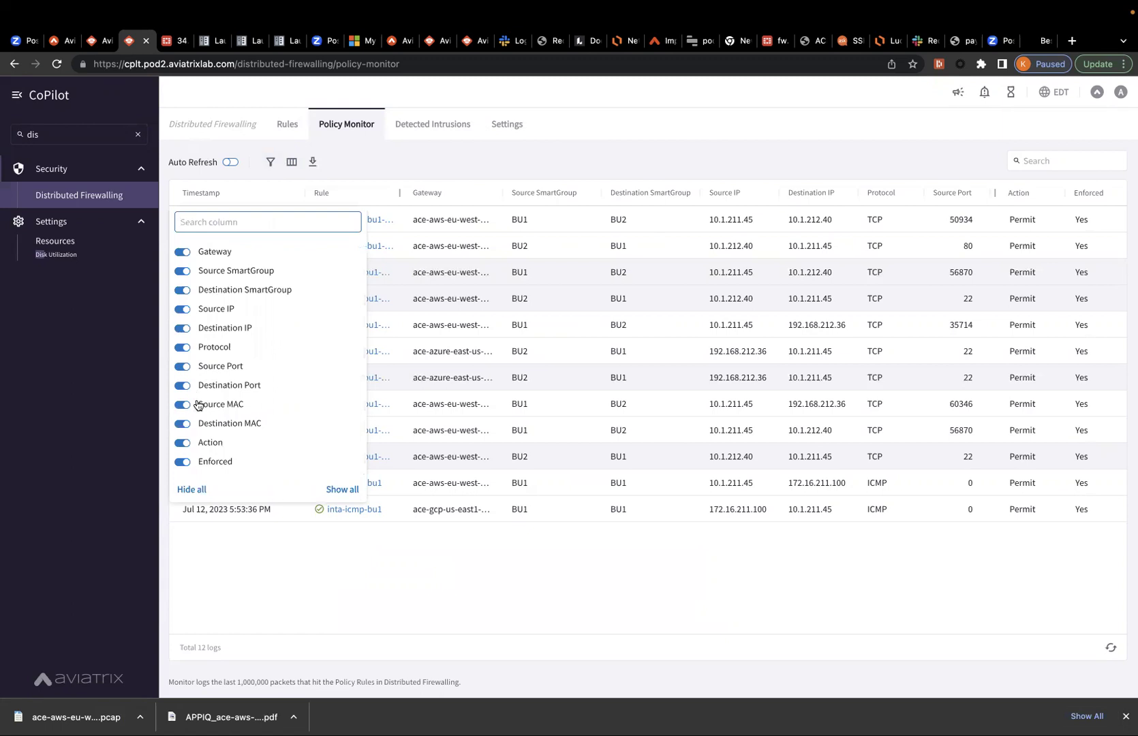
{"action": "scroll", "coordinate": [245, 446], "scroll_direction": "up", "scroll_amount": 1}
{"action": "scroll", "coordinate": [245, 446], "scroll_direction": "down", "scroll_amount": 1}
{"action": "scroll", "coordinate": [245, 447], "scroll_direction": "up", "scroll_amount": 1}
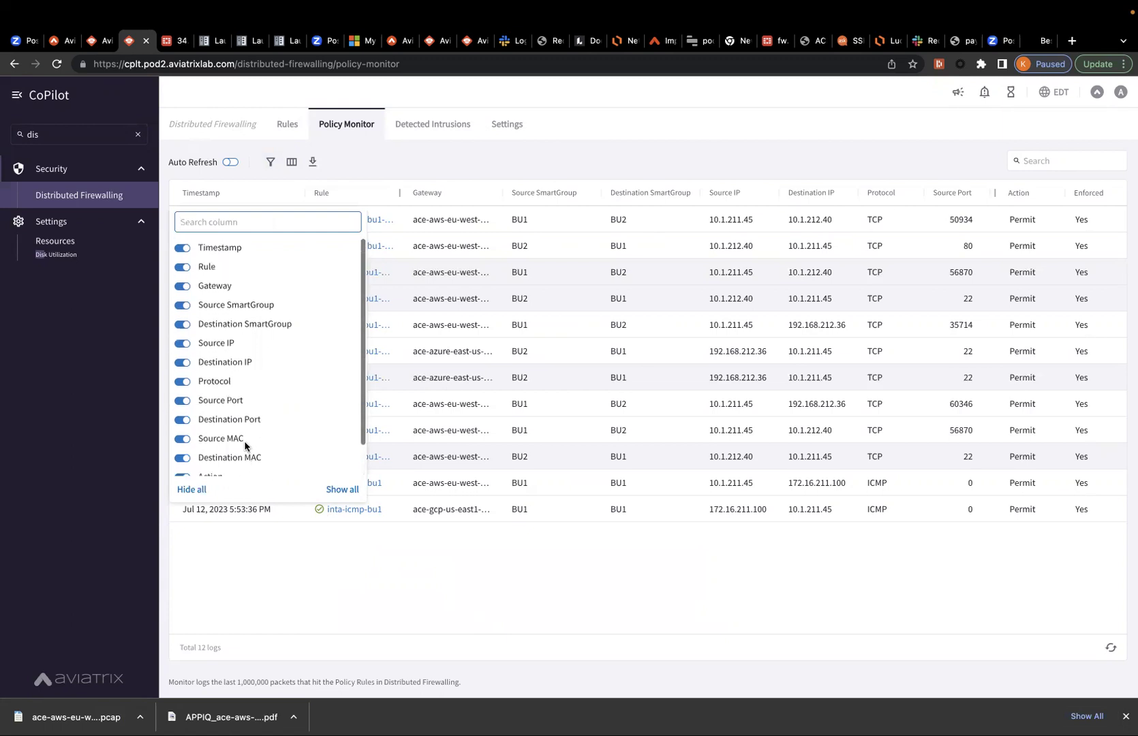
{"action": "left_click", "coordinate": [500, 601]}
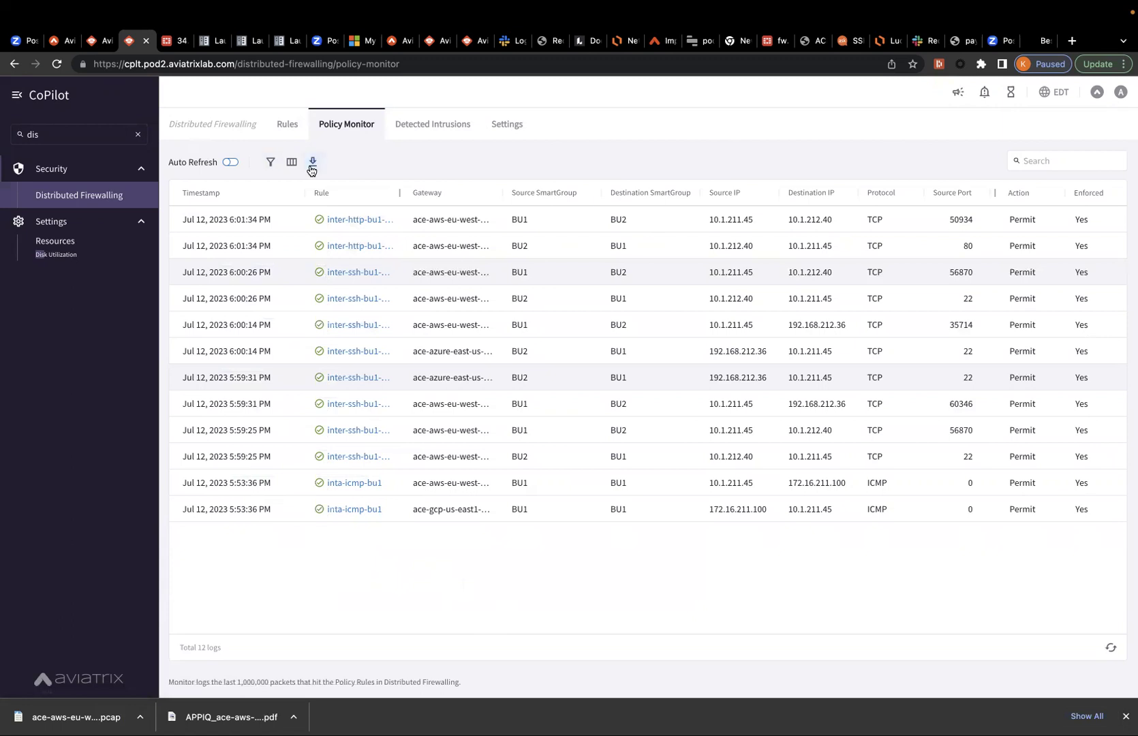
Step: Check the traffic counts in the distributed firewalling rules list, including the one for inta-icmp-bu1
{"action": "left_click", "coordinate": [288, 131]}
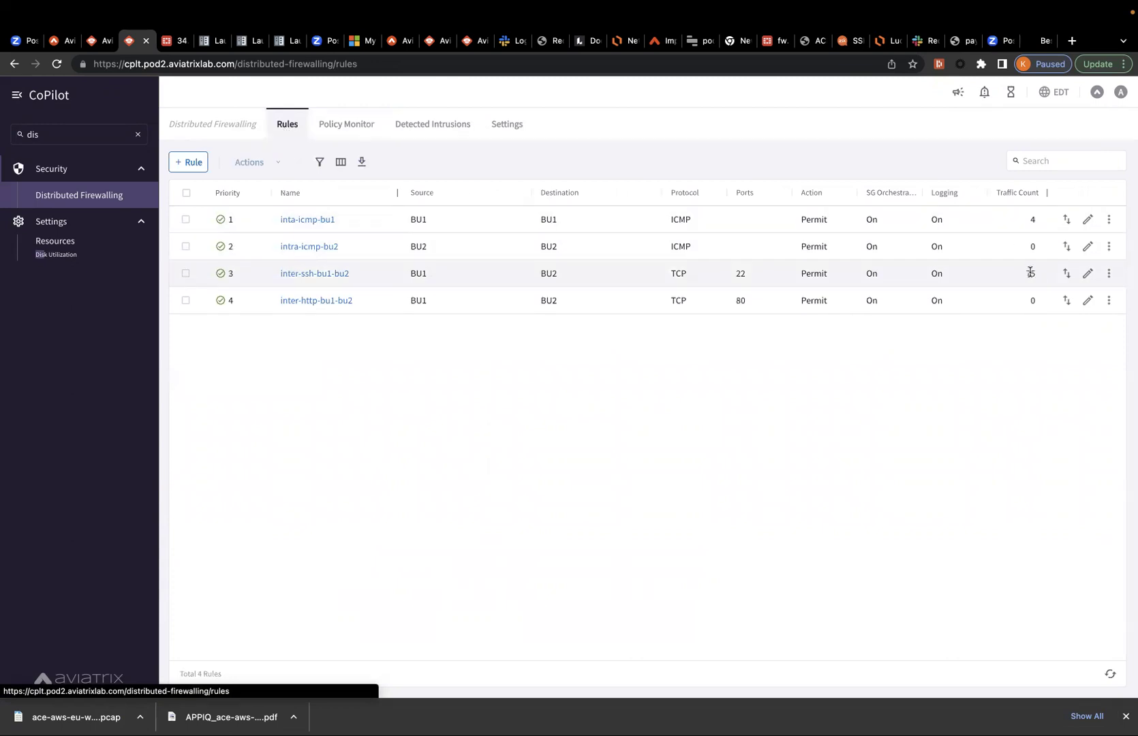
{"action": "double_click", "coordinate": [1033, 219]}
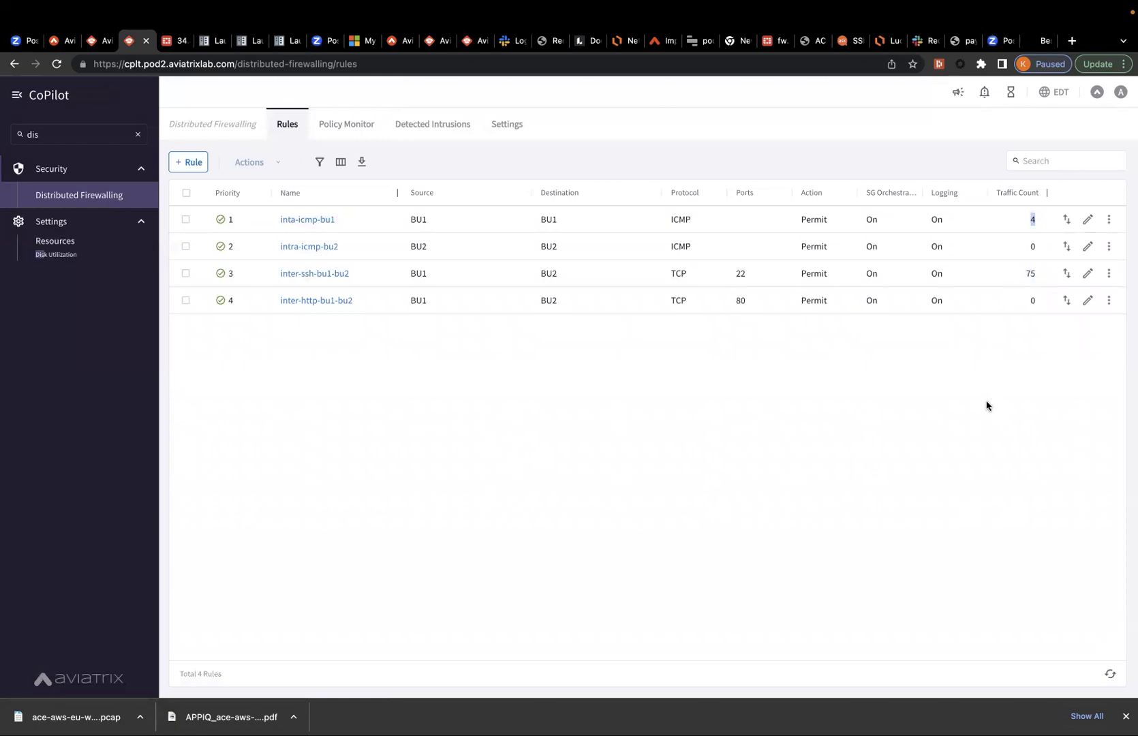